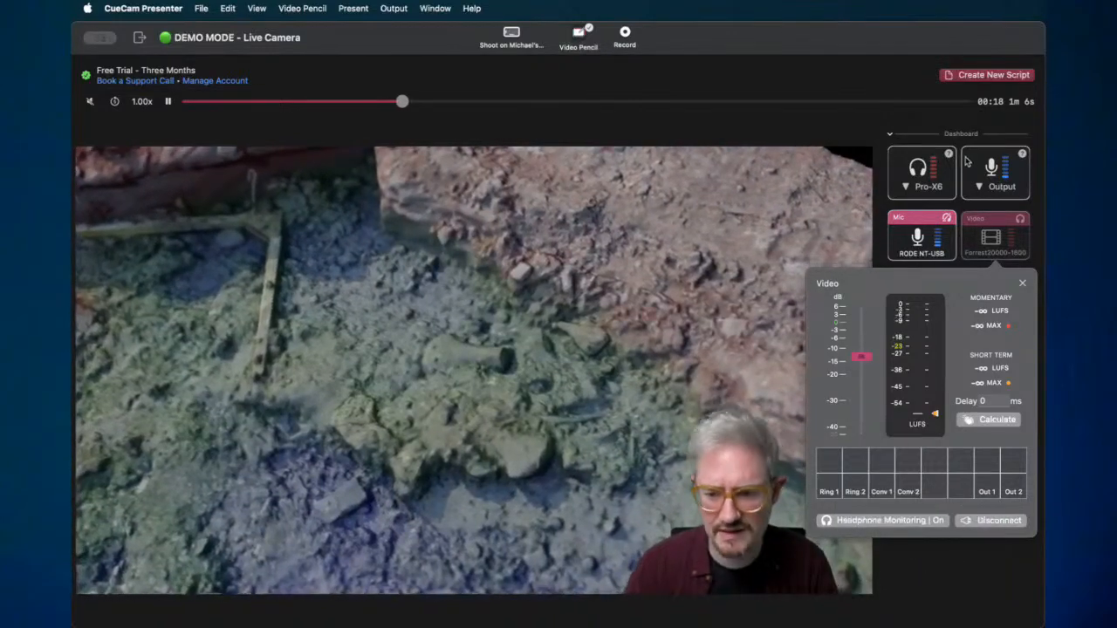
- Mute the shared video clip's audio and stop sharing the clip
left_click(1006, 237)
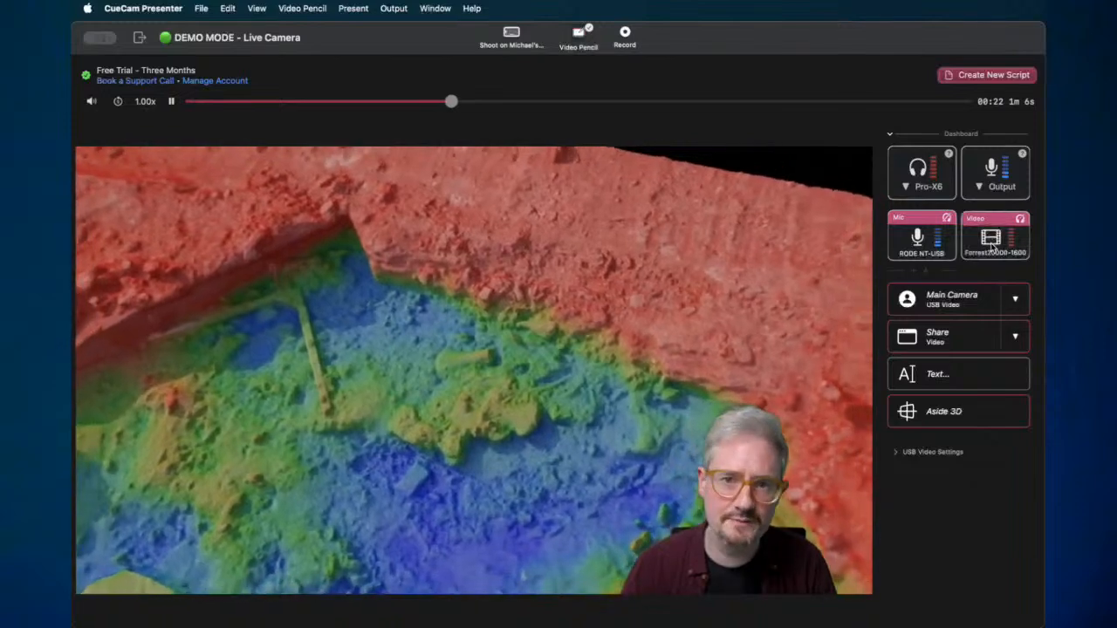
left_click(992, 247)
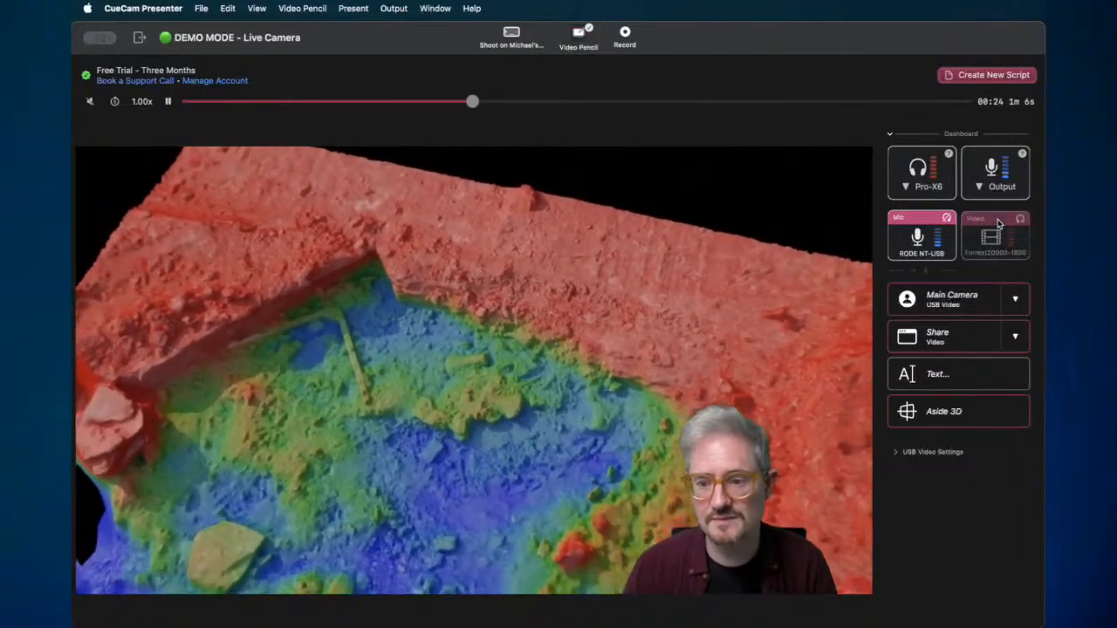
left_click(994, 243)
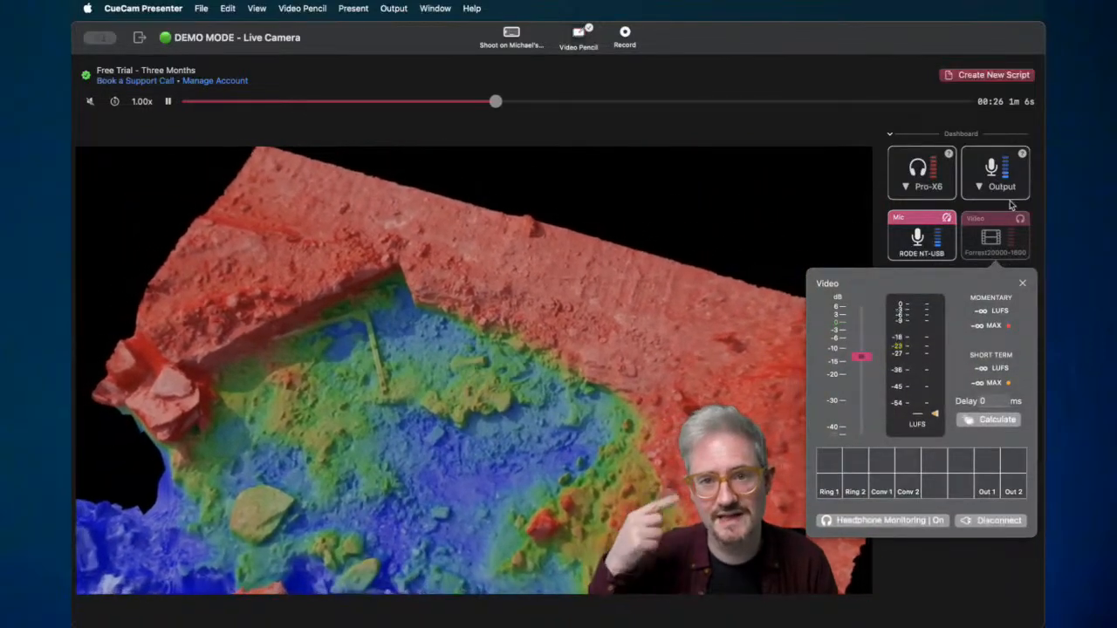
left_click(987, 235)
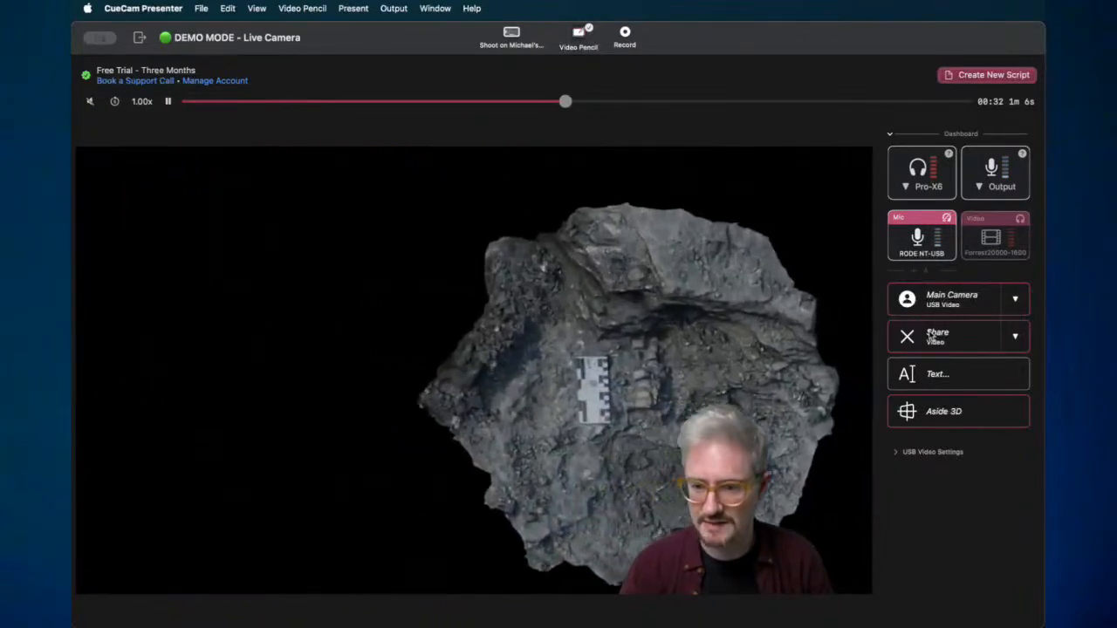
left_click(907, 337)
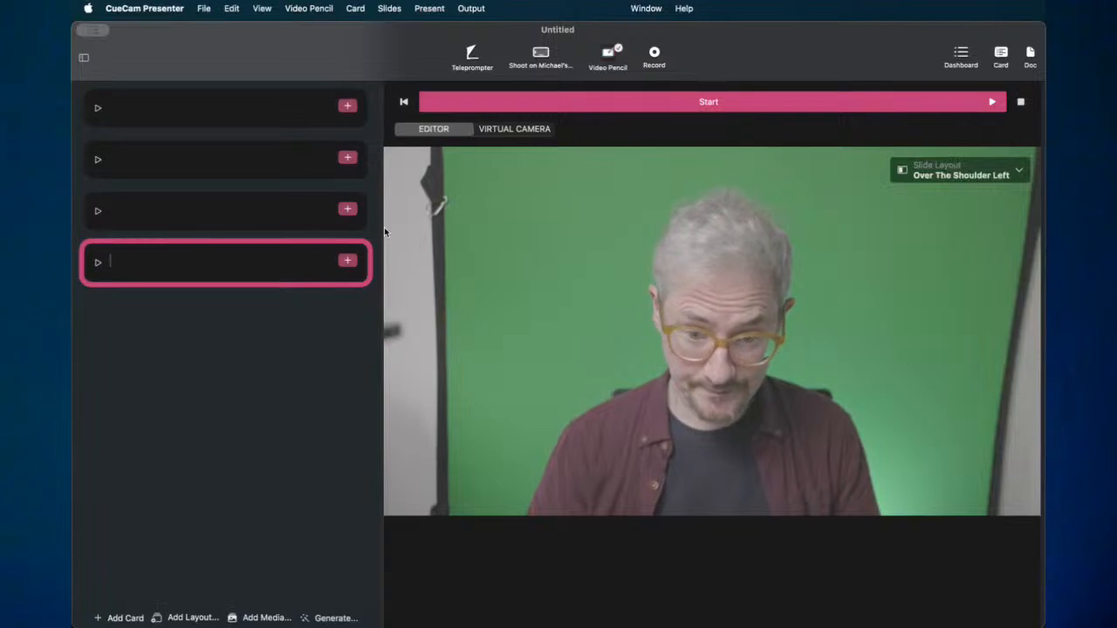
- Show slide thumbnails beside the cards, delete all four slides, then undo to restore them
left_click(191, 105)
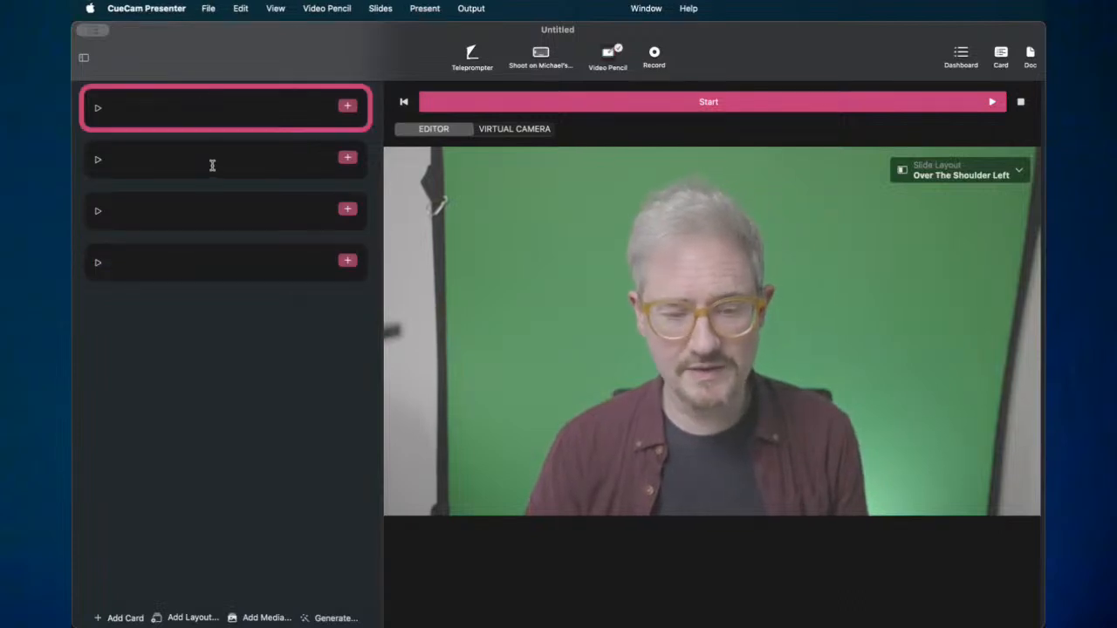
left_click(84, 58)
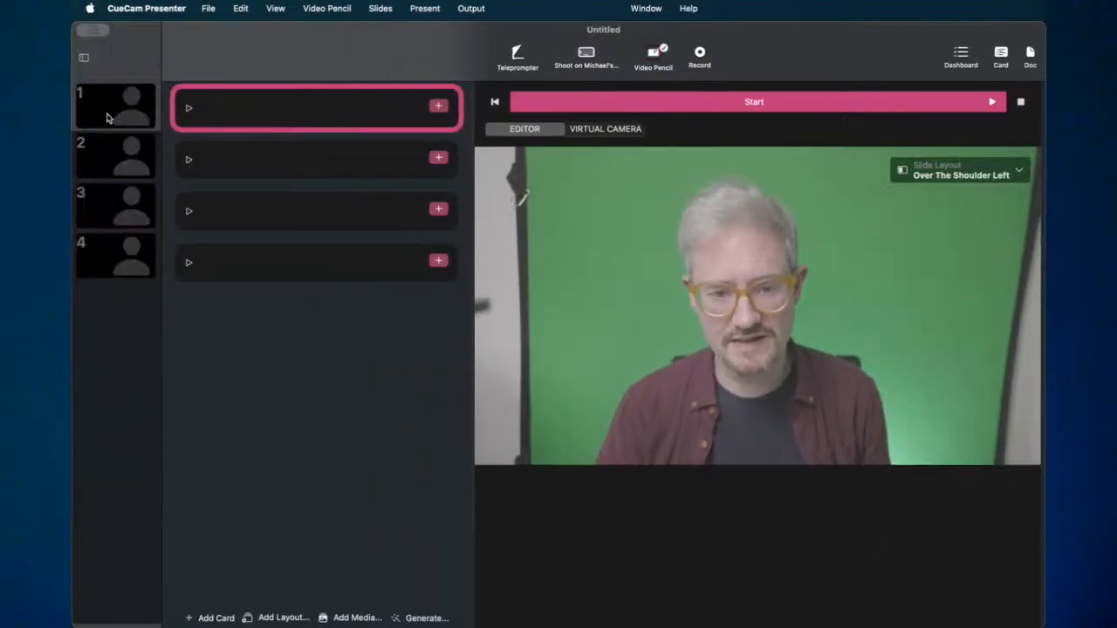
left_click(117, 118)
left_click(142, 255, "shift")
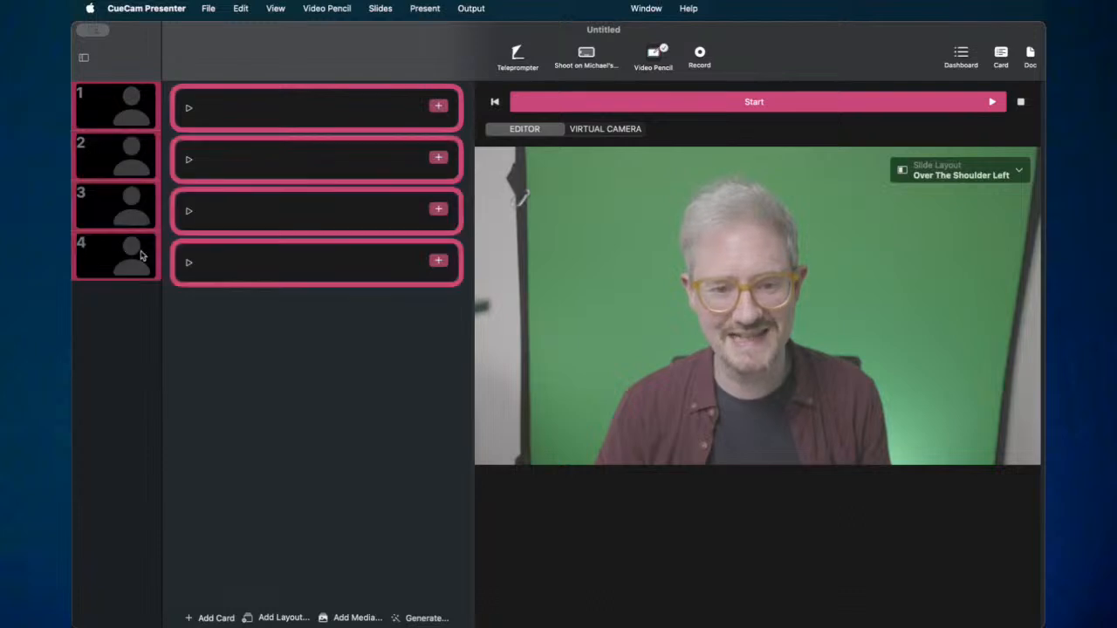
left_click(244, 14)
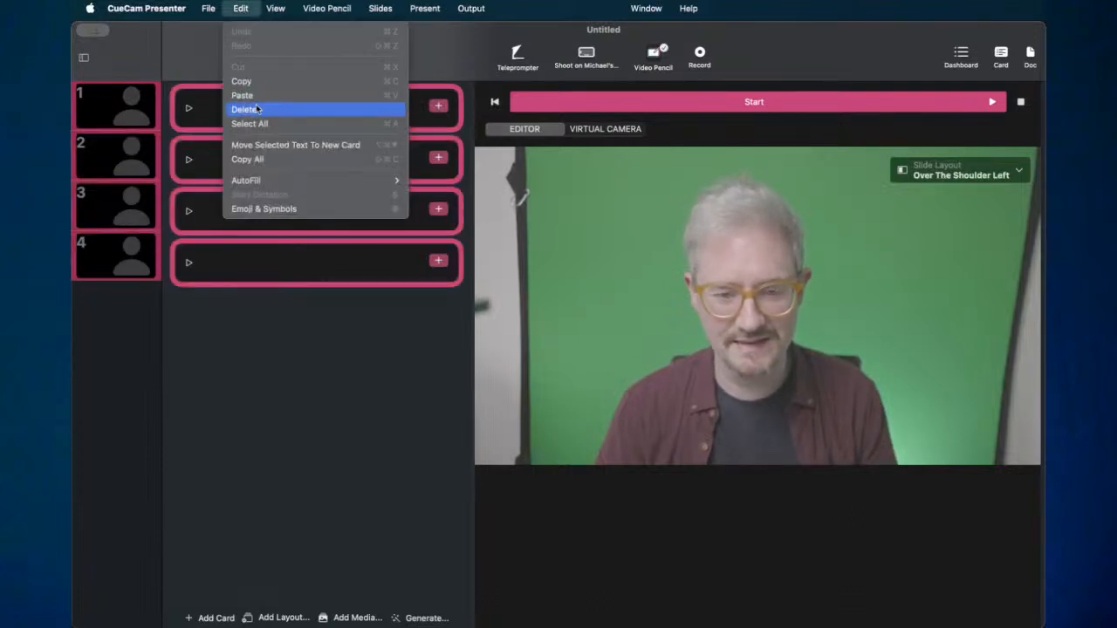
left_click(246, 109)
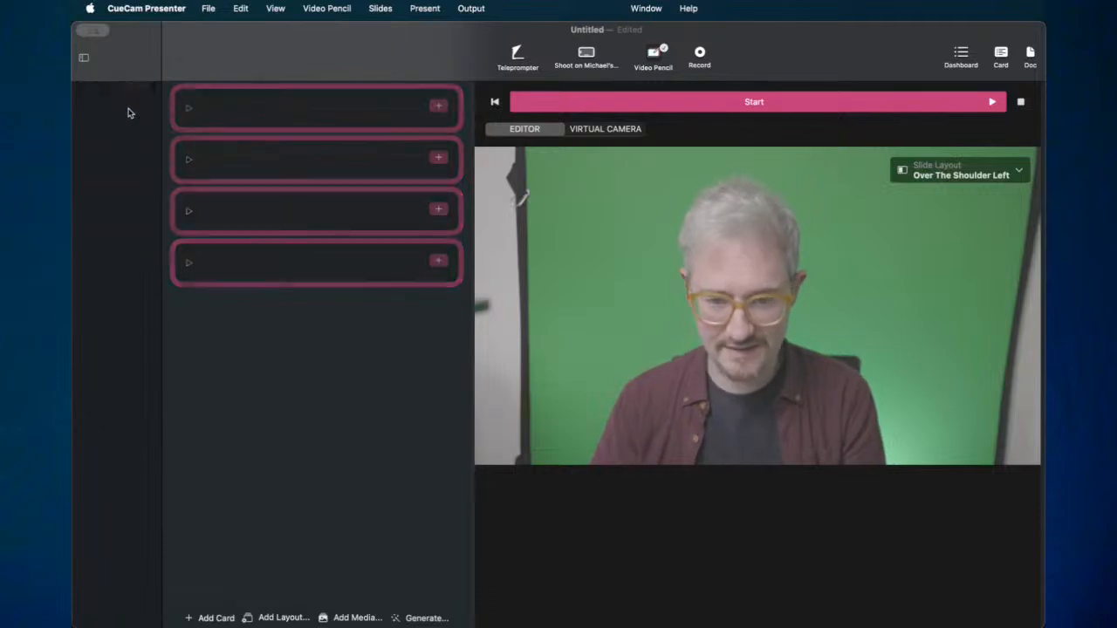
key("super+z")
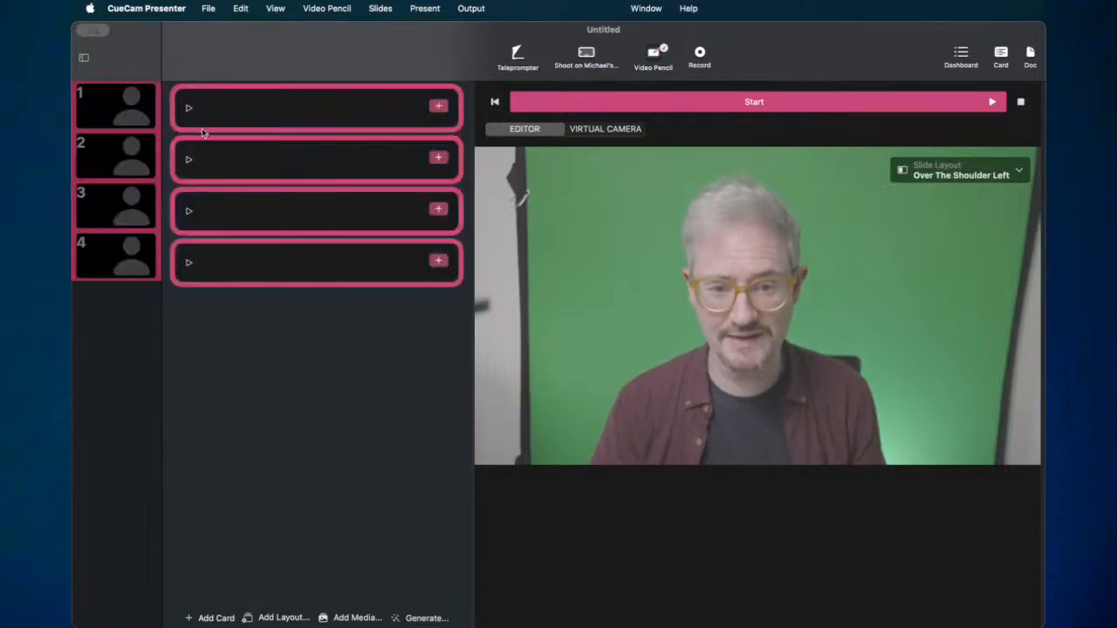
- Select all four cards and browse the view and editing menus without choosing a command
left_click(245, 112)
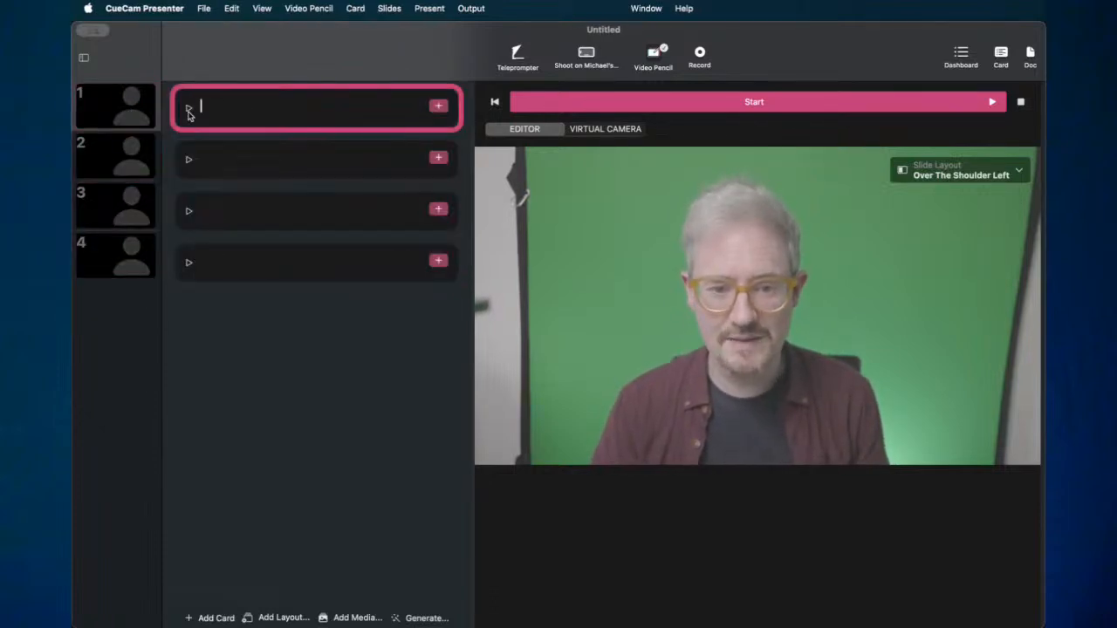
left_click(180, 171, "shift")
left_click(176, 222, "shift")
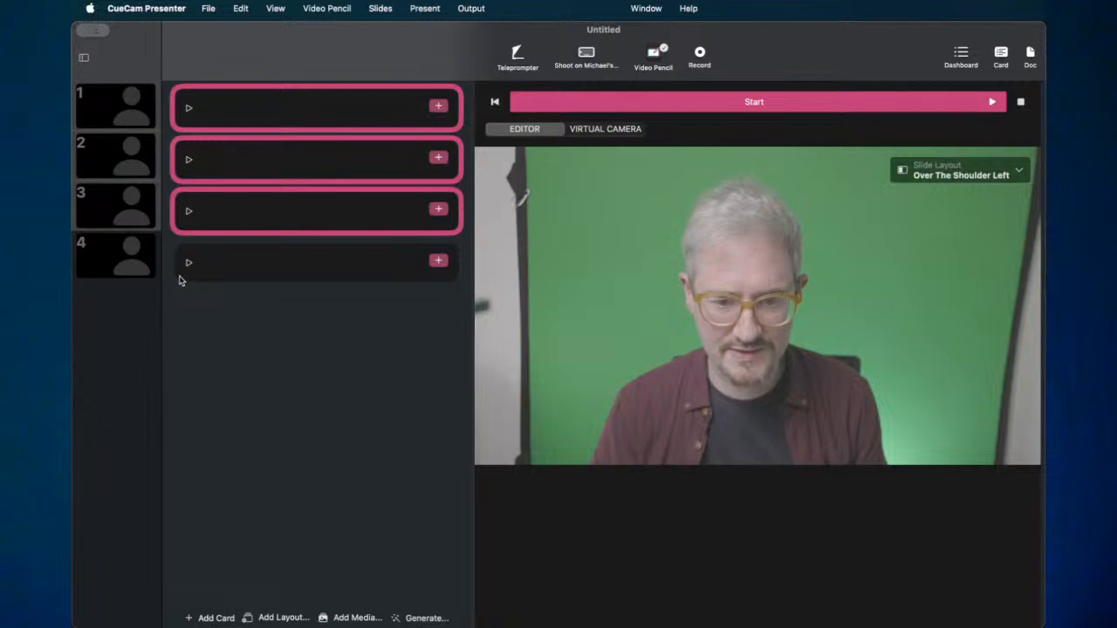
left_click(180, 280, "shift")
left_click(272, 9)
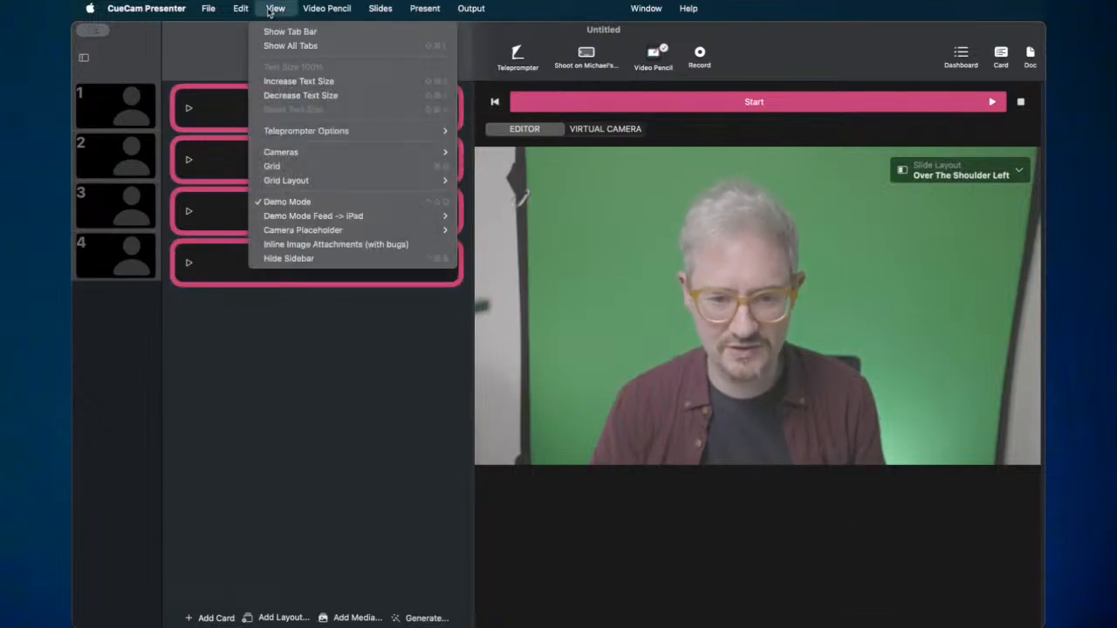
mouse_move(241, 8)
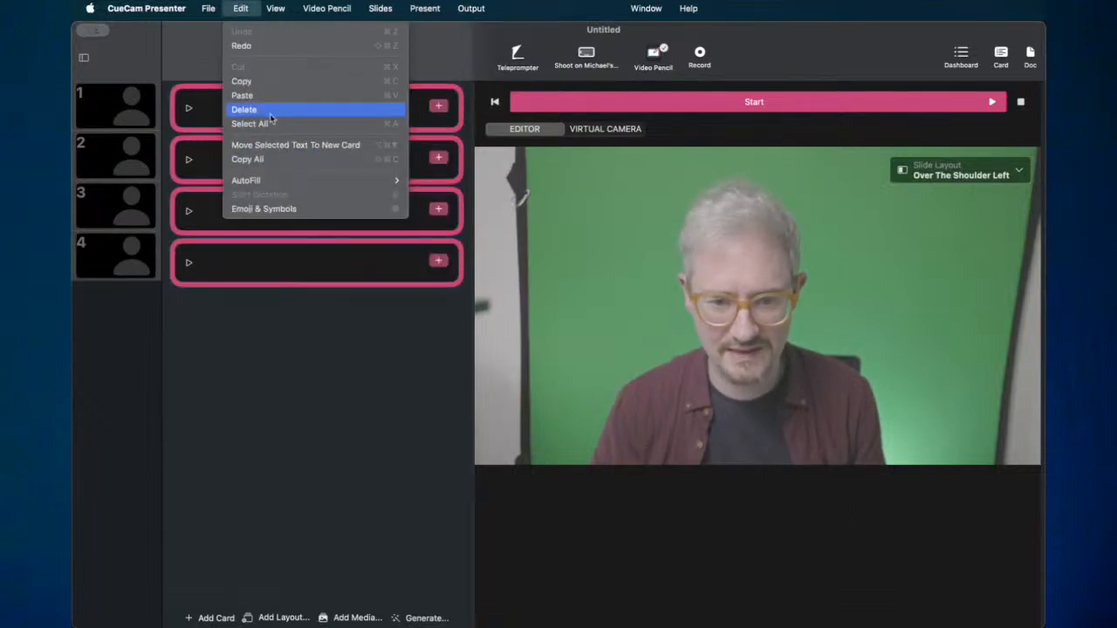
left_click(211, 146)
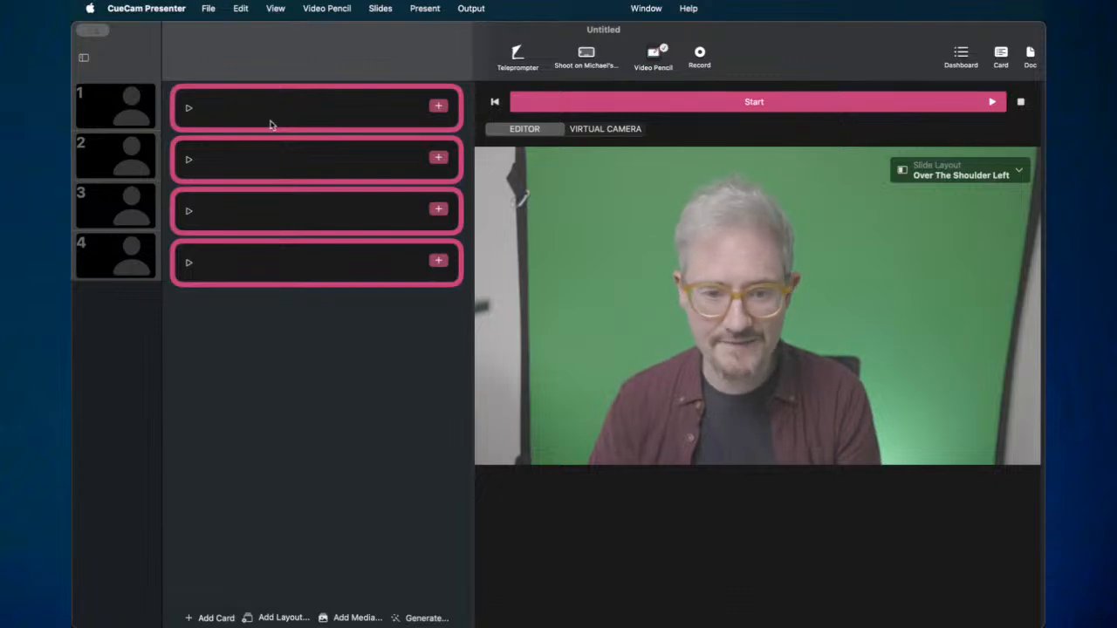
- Delete slides 2 and 3 with their cards, then undo to bring them back
left_click(222, 115)
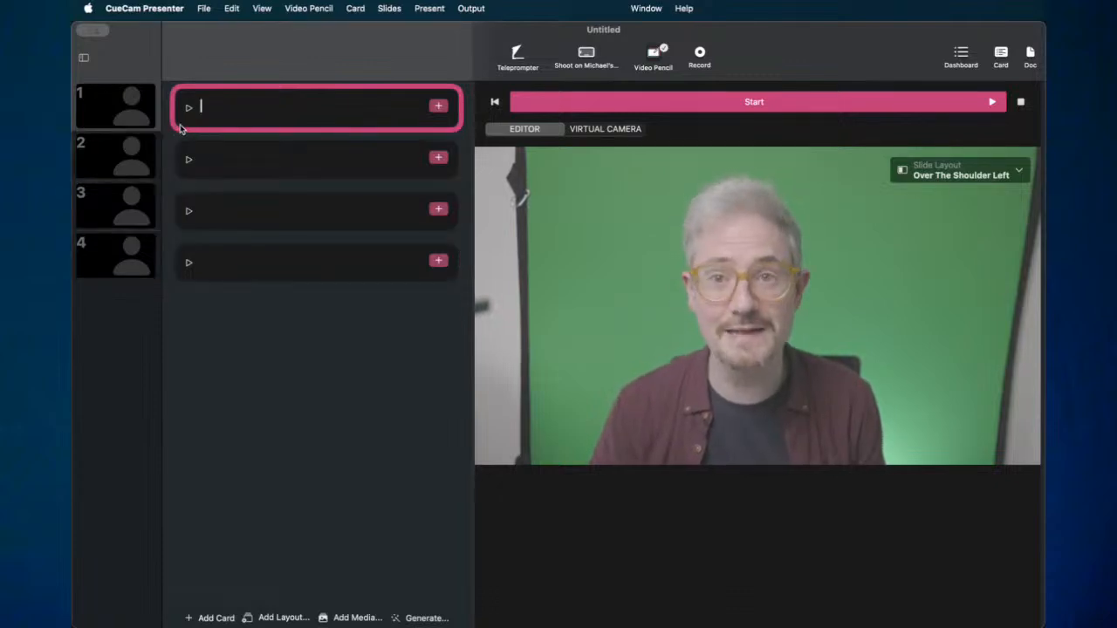
left_click(180, 210, "shift")
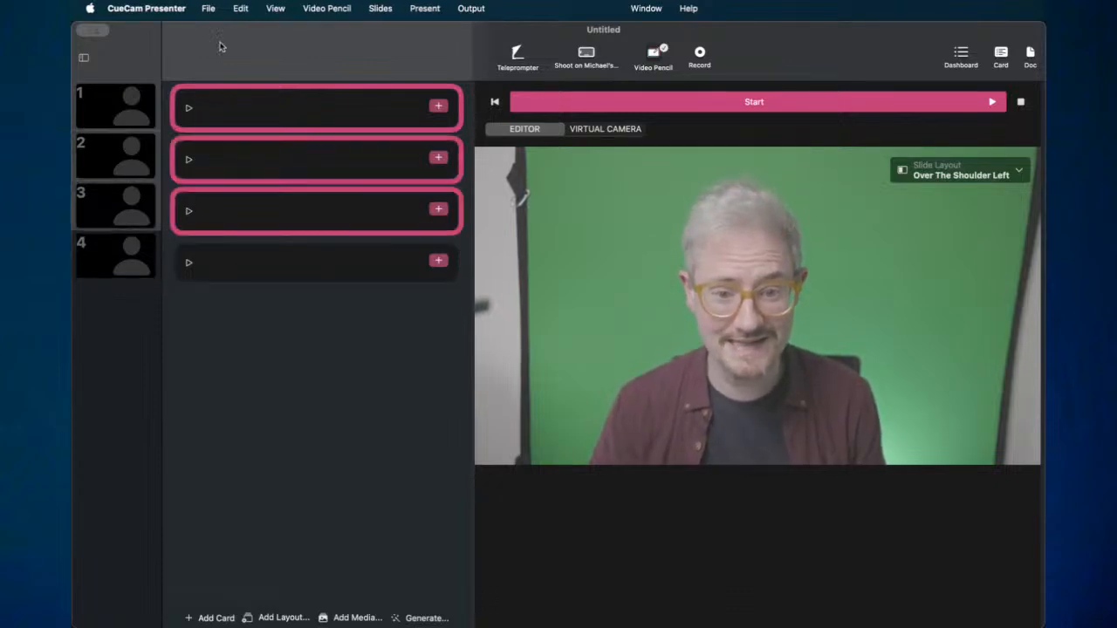
left_click(145, 178)
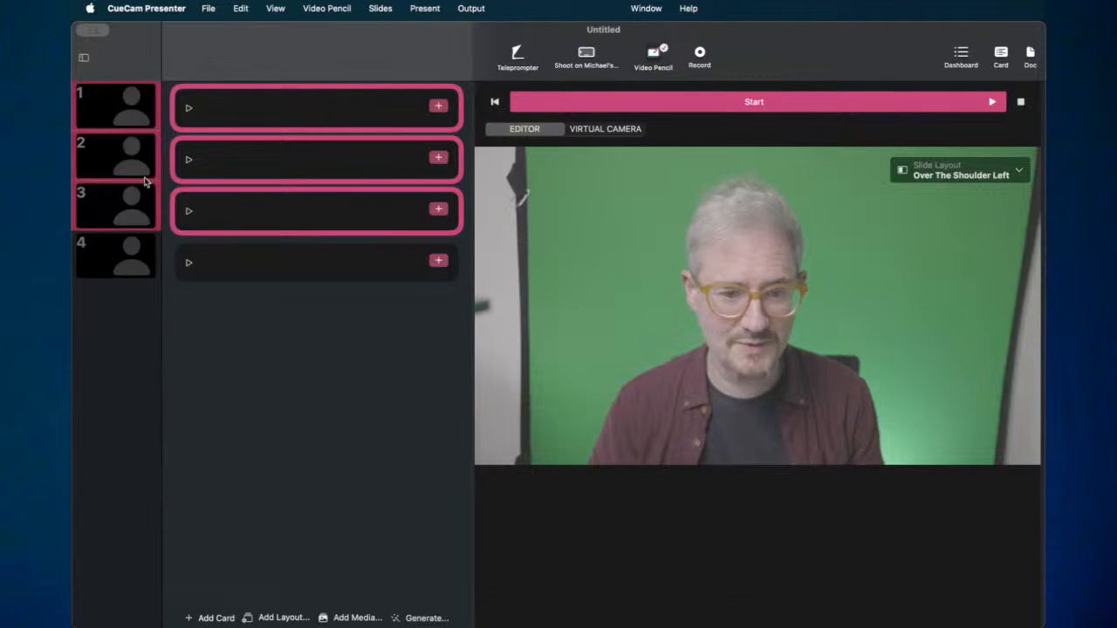
left_click(137, 162)
left_click(152, 229, "shift")
key("BackSpace")
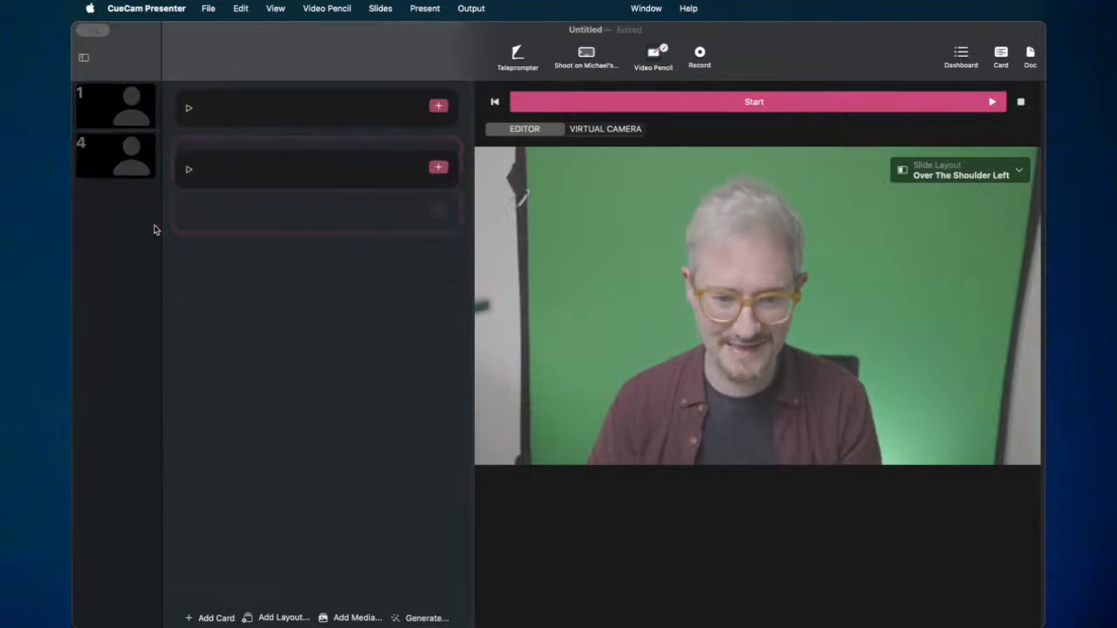
key("super+z")
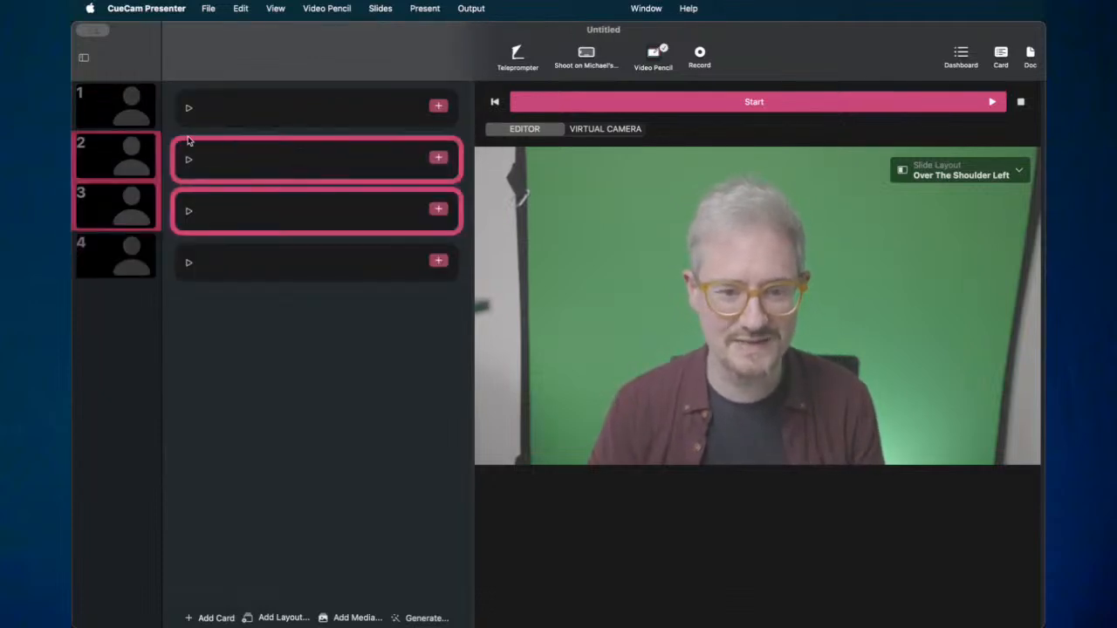
- Select all four cards together in the card list
left_click(251, 127)
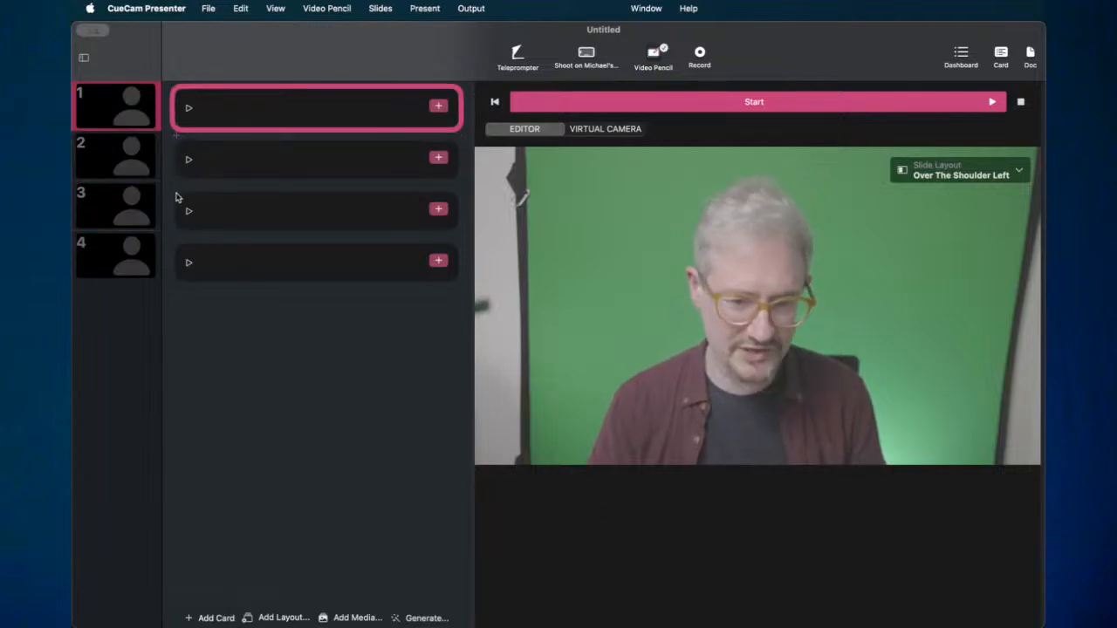
left_click(185, 177, "super")
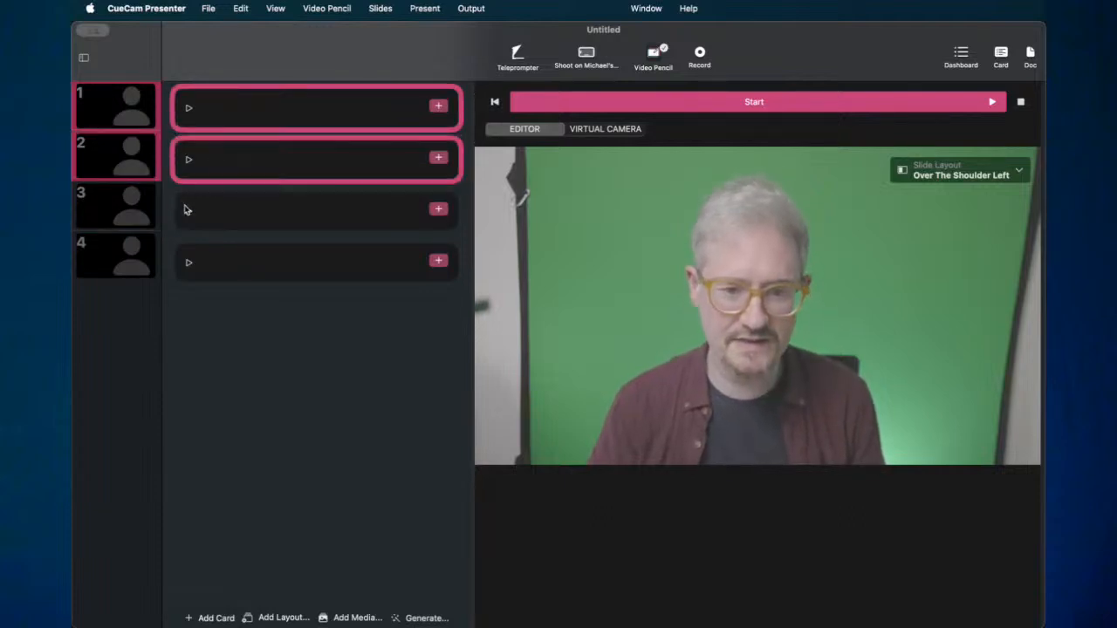
left_click(202, 277, "shift")
left_click(216, 123)
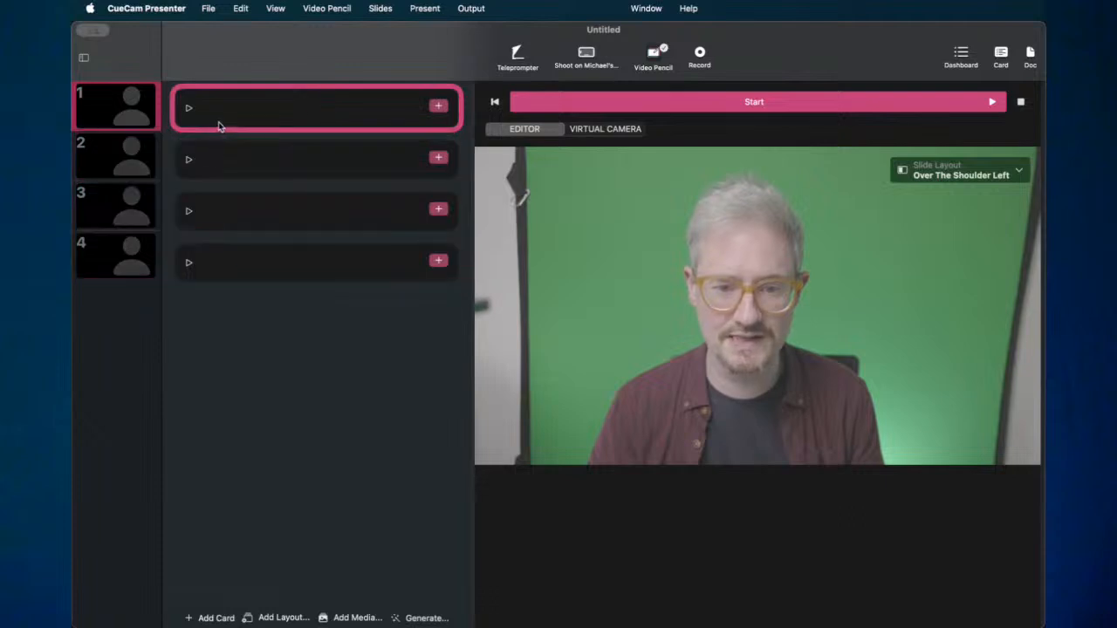
left_click(219, 278, "shift")
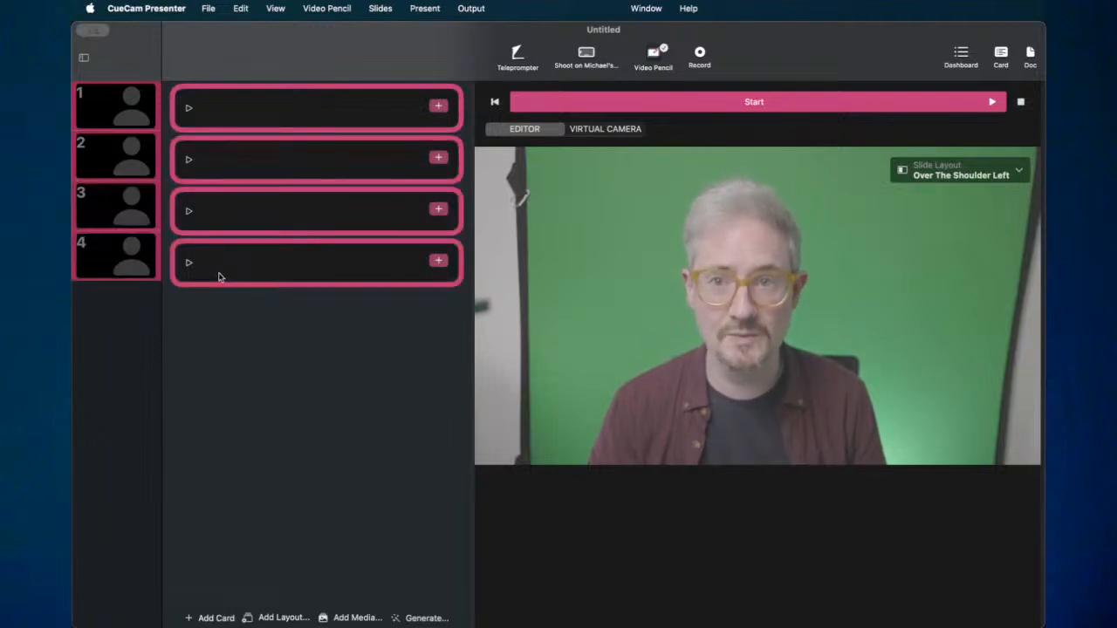
right_click(182, 163)
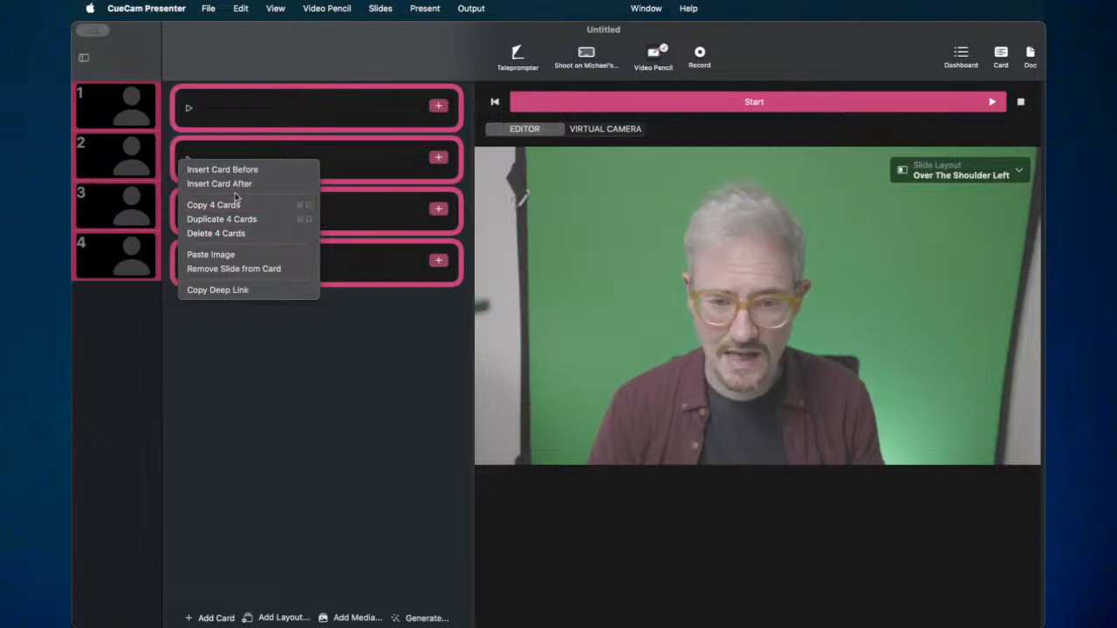
left_click(175, 172)
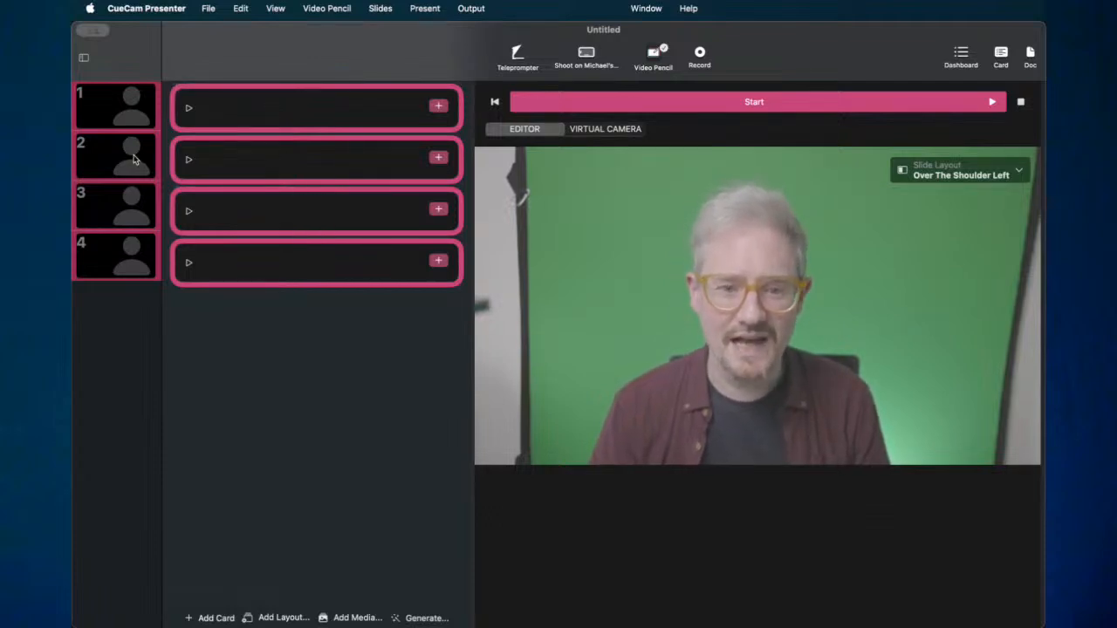
left_click(183, 126)
left_click(187, 162, "shift")
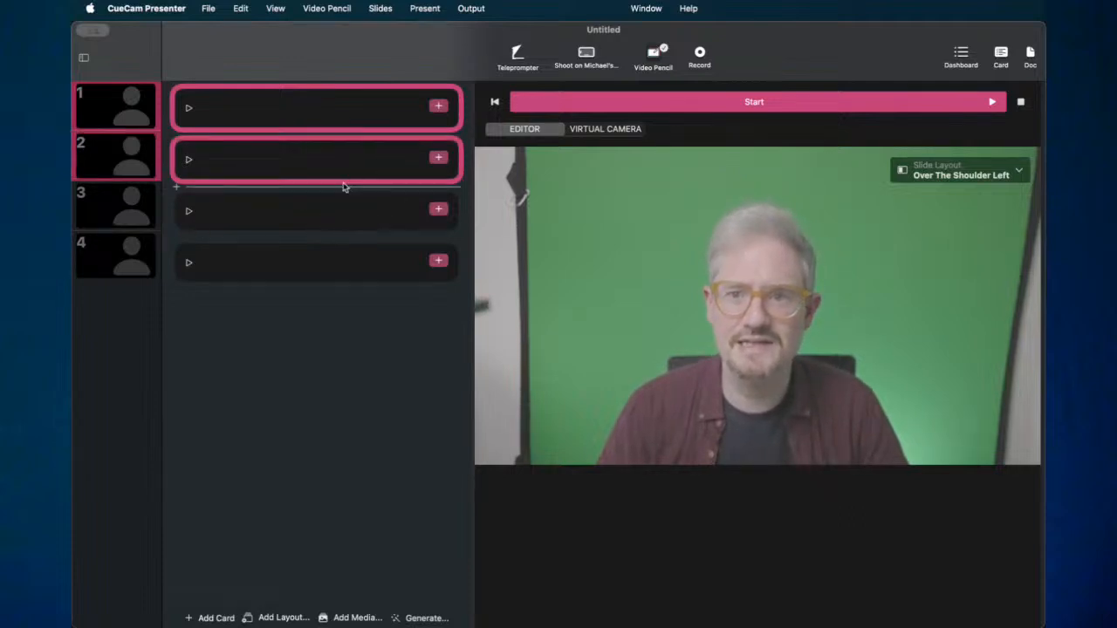
left_click(184, 210)
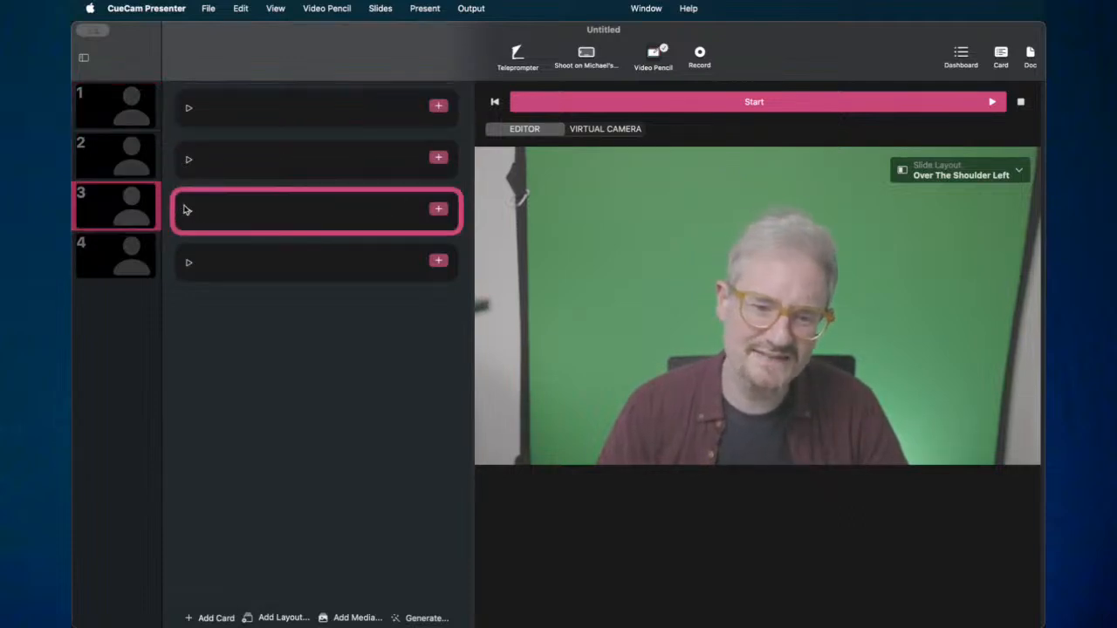
- Move the text cursor back and forth between card 1 and card 2, ending in card 1
left_click(291, 163)
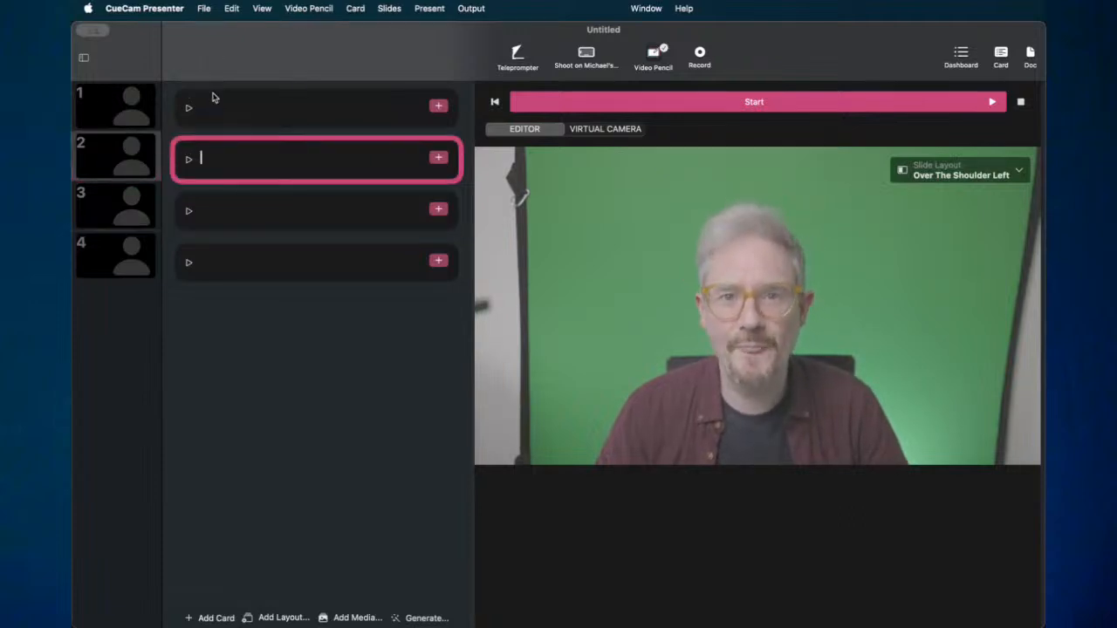
left_click(244, 103)
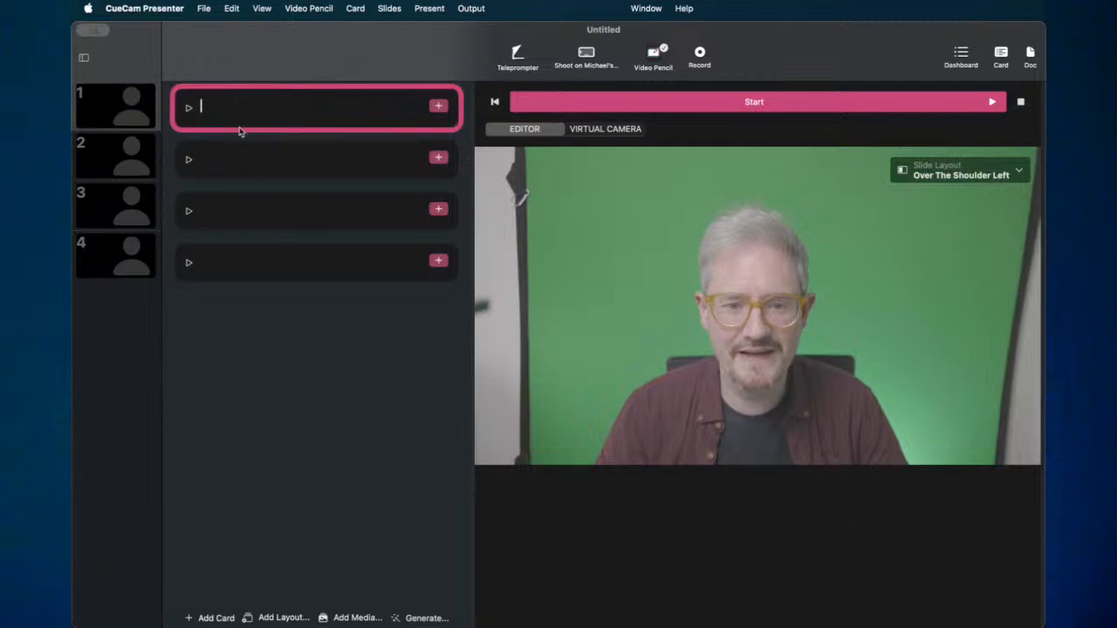
left_click(236, 159)
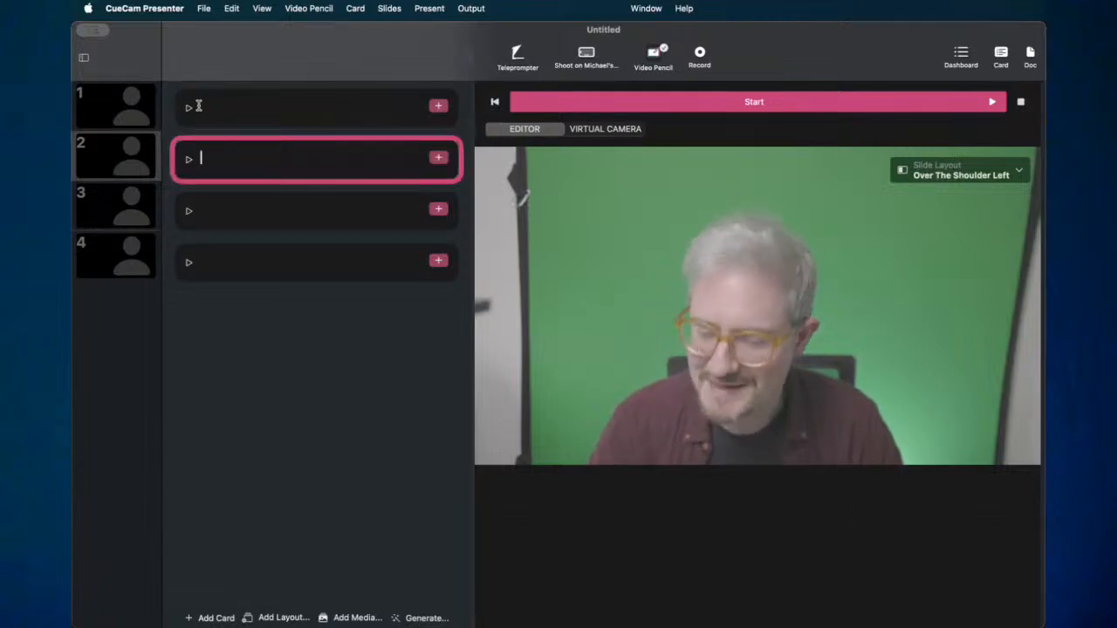
left_click(230, 110)
left_click(231, 160)
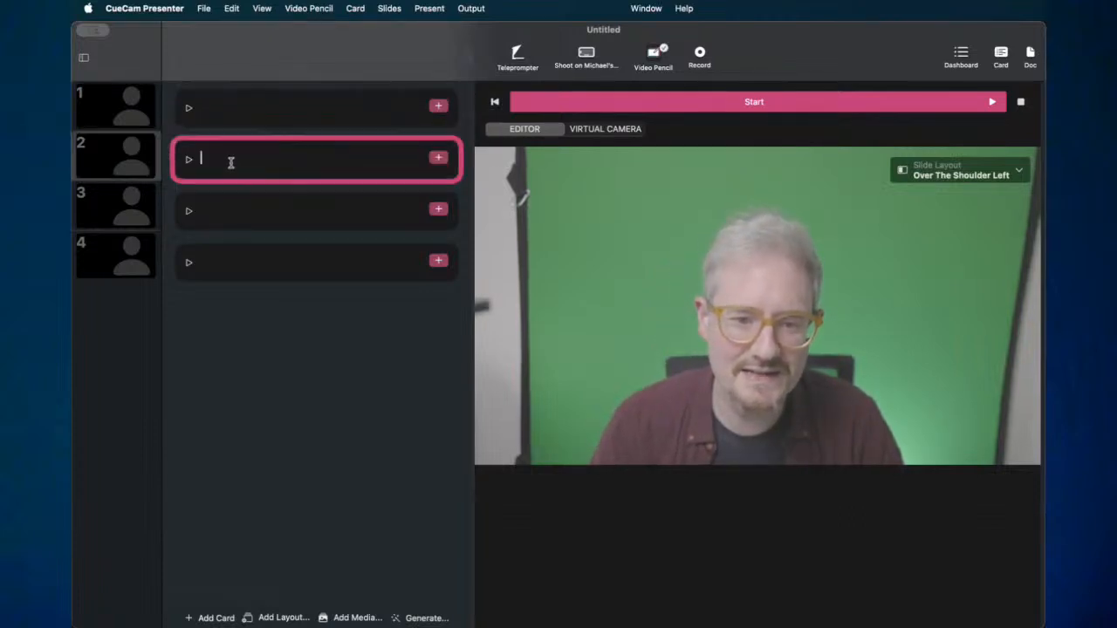
left_click(230, 113)
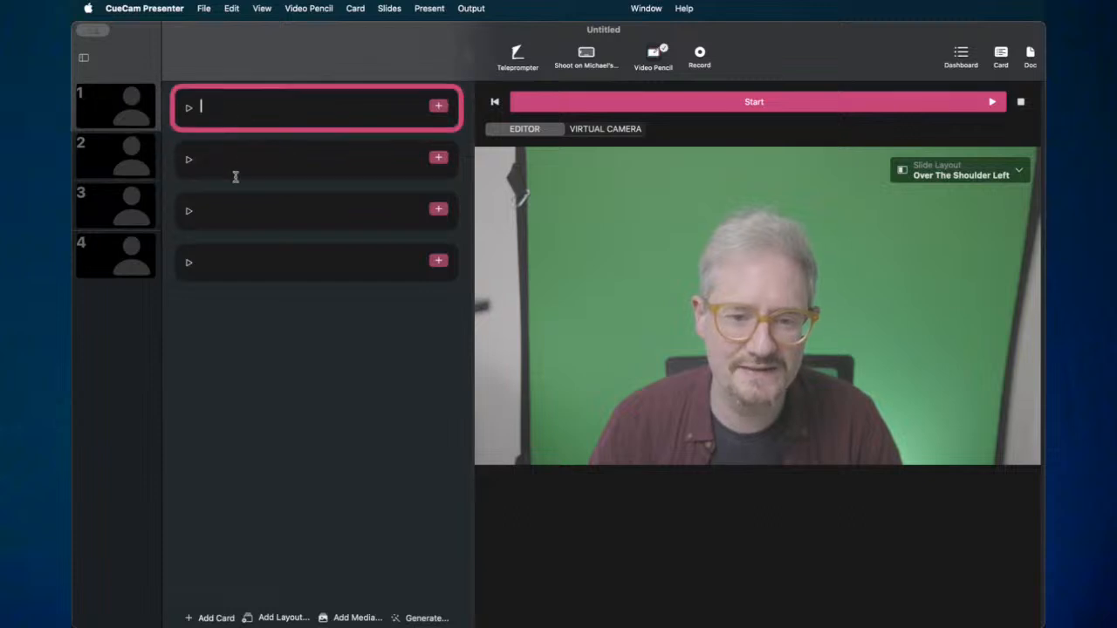
left_click(174, 177)
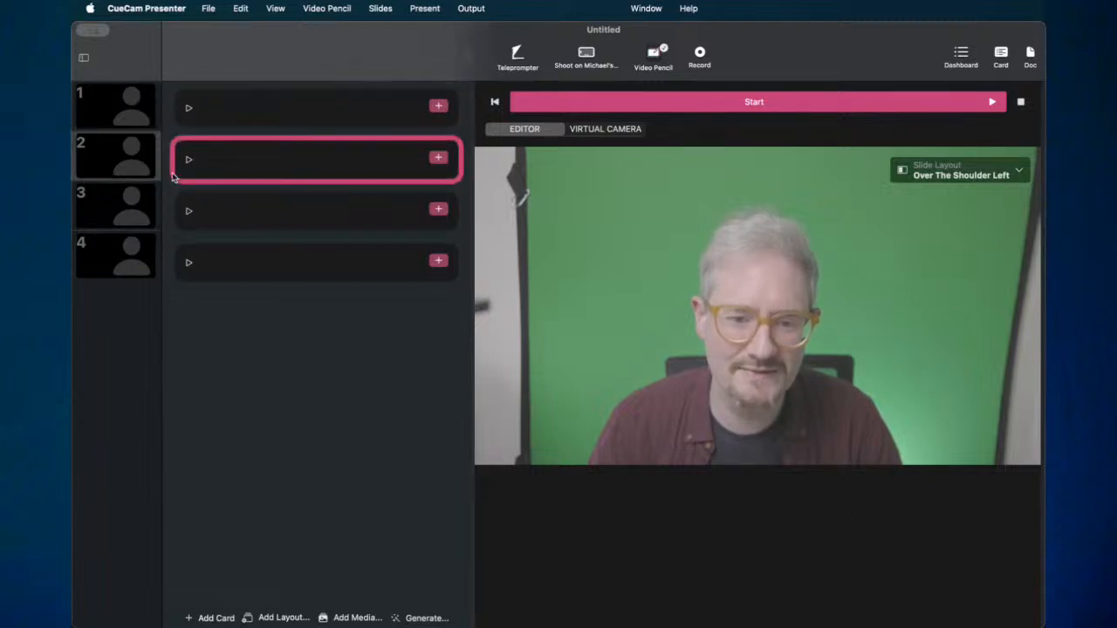
left_click(177, 126)
left_click(215, 173)
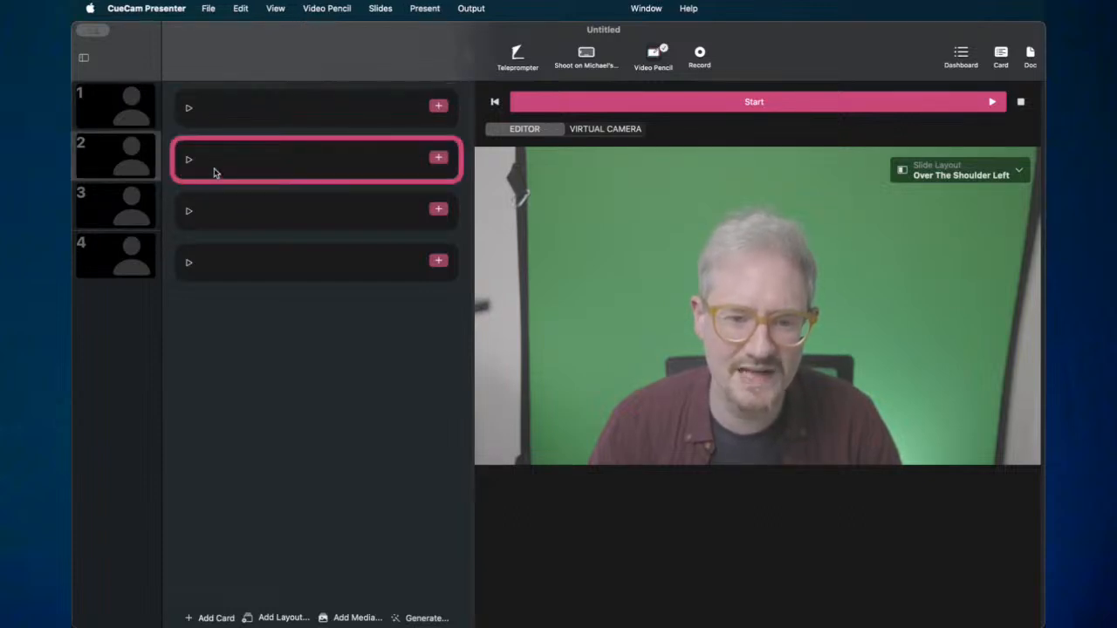
left_click(256, 121)
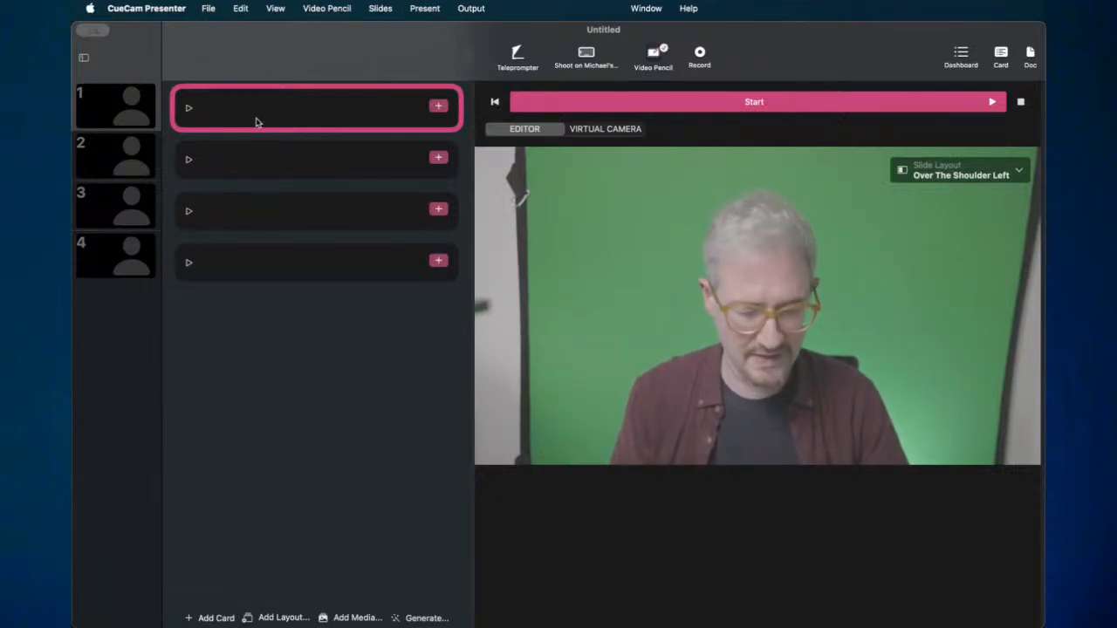
- Select all four script cards with Cmd-A, checking the Edit menu commands
left_click(241, 9)
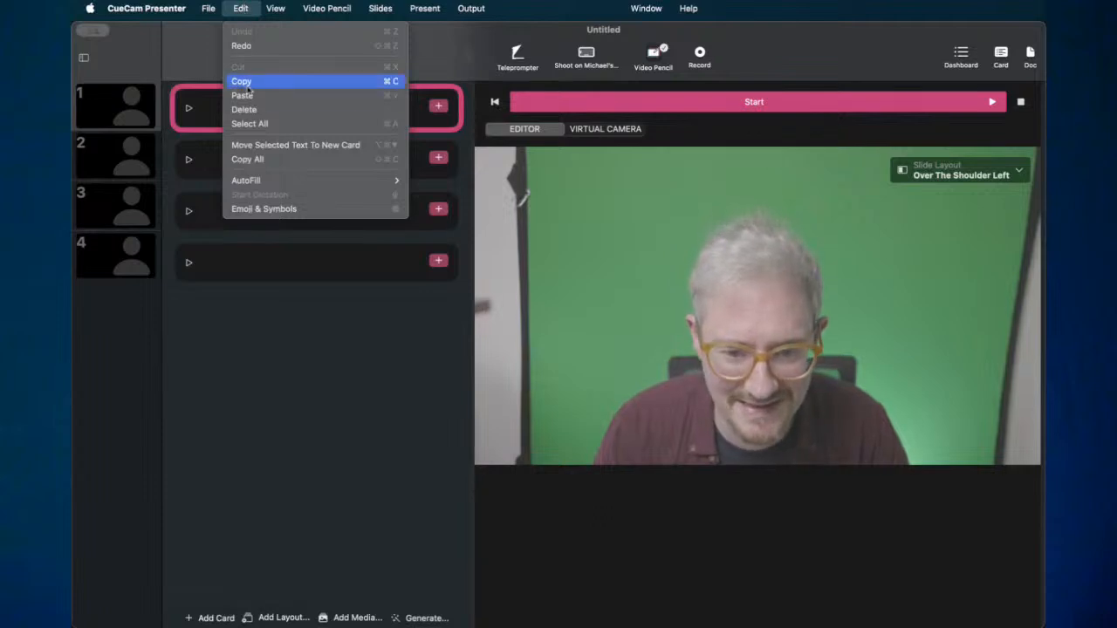
left_click(240, 8)
key("super+a")
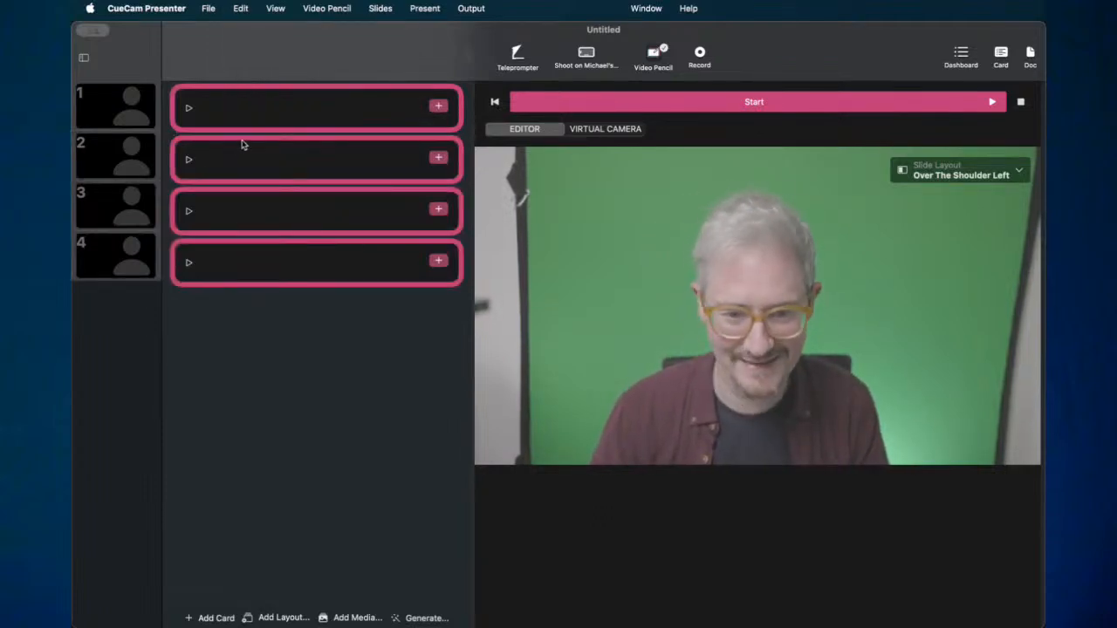
left_click(241, 9)
left_click(327, 346)
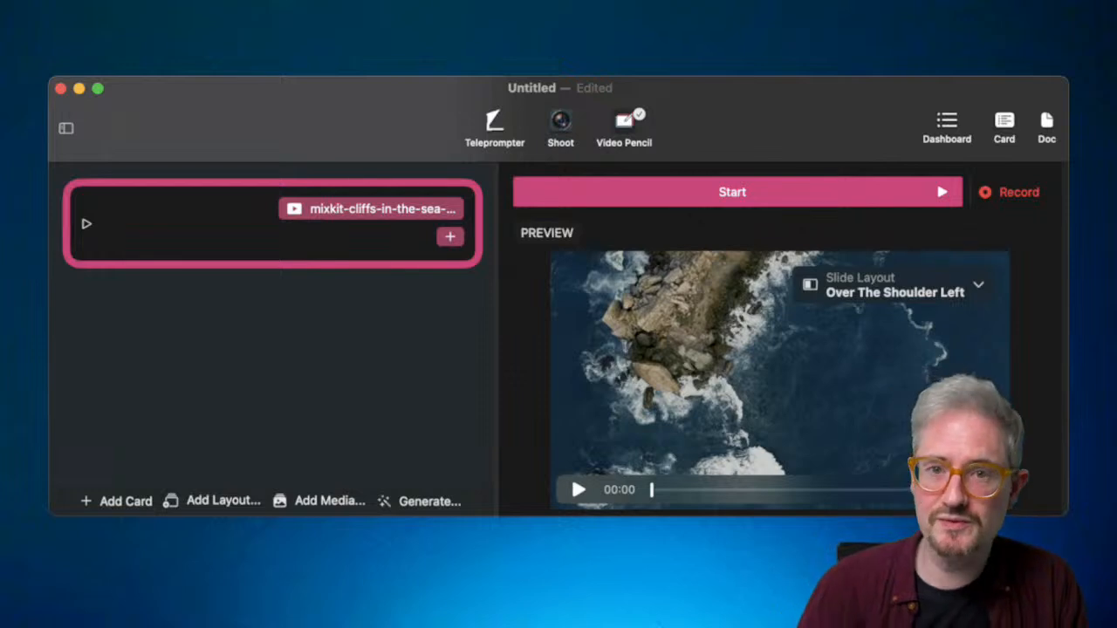
- Draw three Video Pencil marks around the cliffs clip preview and its playback time
mouse_move(962, 205)
left_mouse_down()
mouse_move(665, 205)
mouse_move(918, 197)
left_mouse_up()
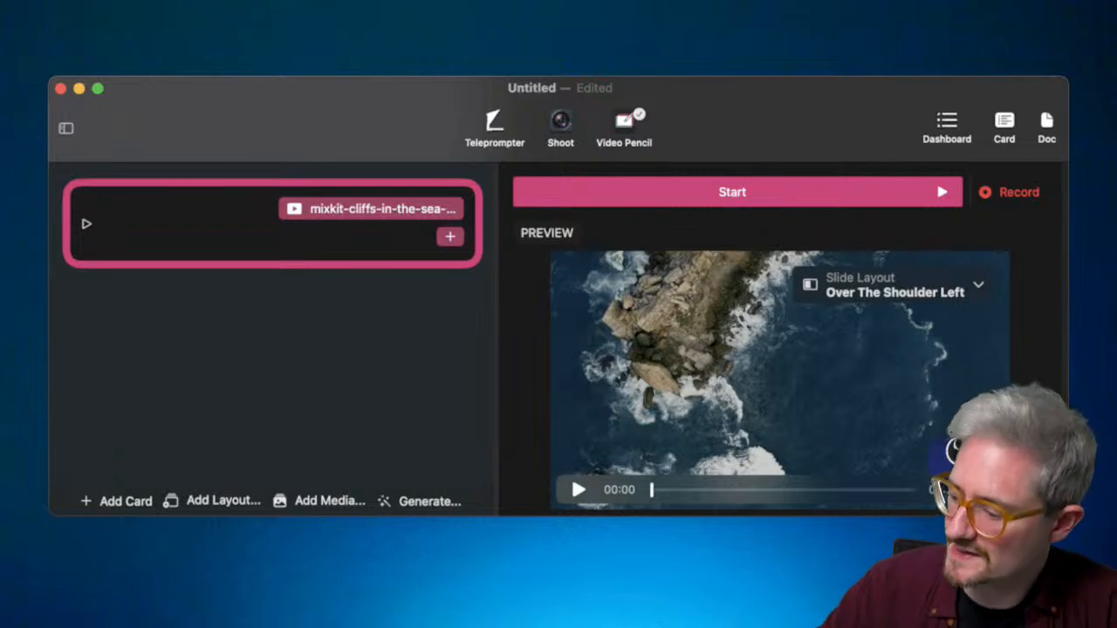
mouse_move(570, 474)
left_mouse_down()
mouse_move(685, 454)
mouse_move(569, 506)
mouse_move(563, 541)
left_mouse_up()
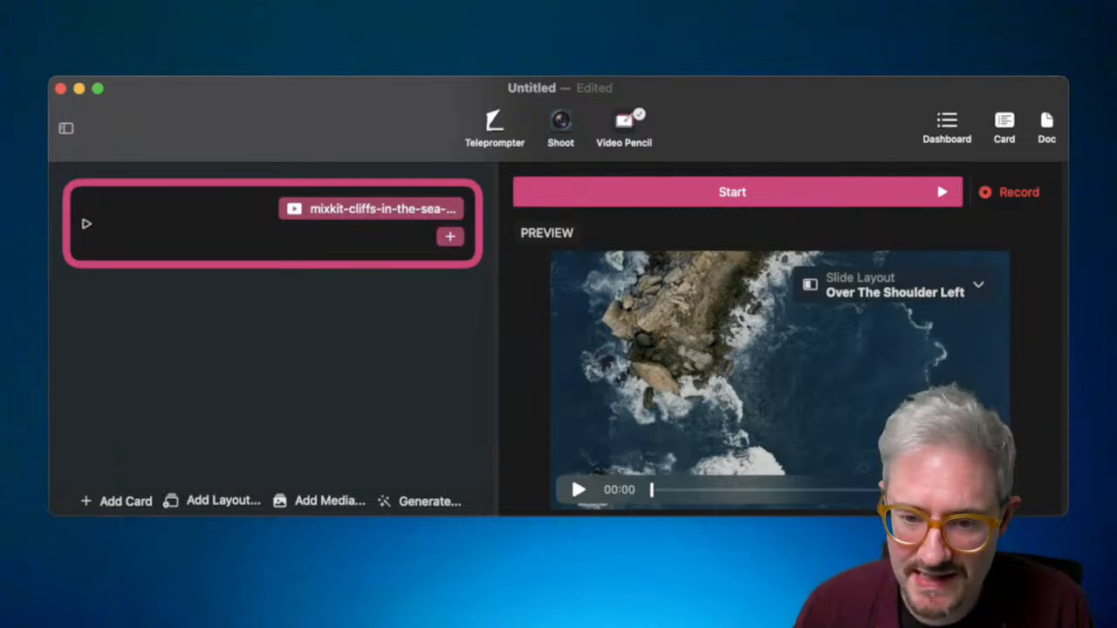
mouse_move(511, 229)
left_mouse_down()
mouse_move(610, 225)
mouse_move(523, 244)
mouse_move(642, 275)
left_mouse_up()
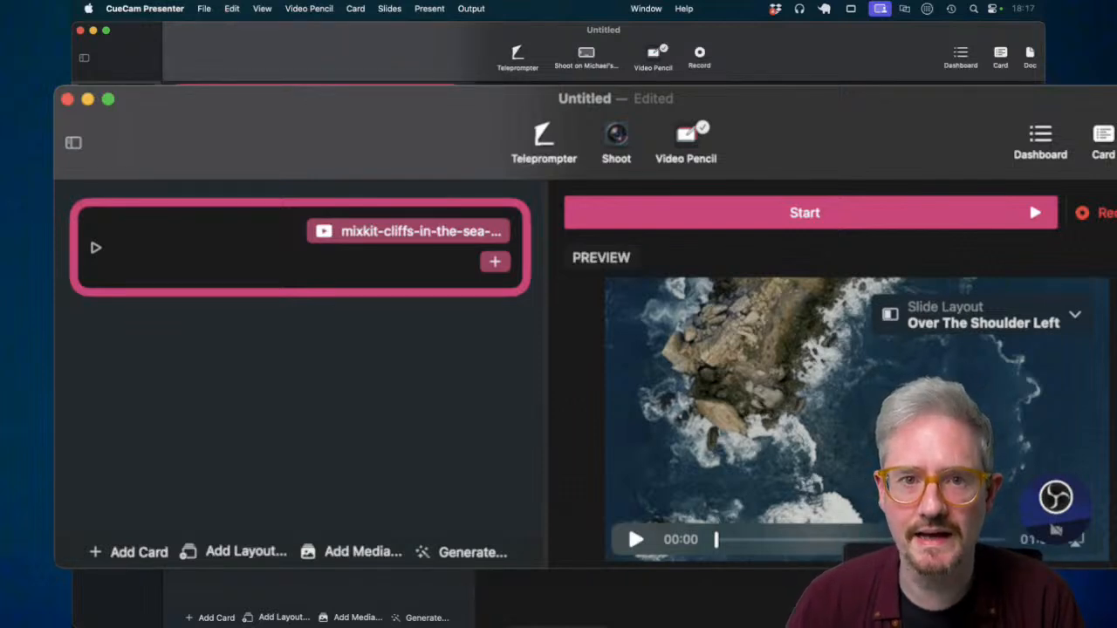
- Start a new Keynote presentation, then return to CueCam and show its dashboard
key("super+Tab")
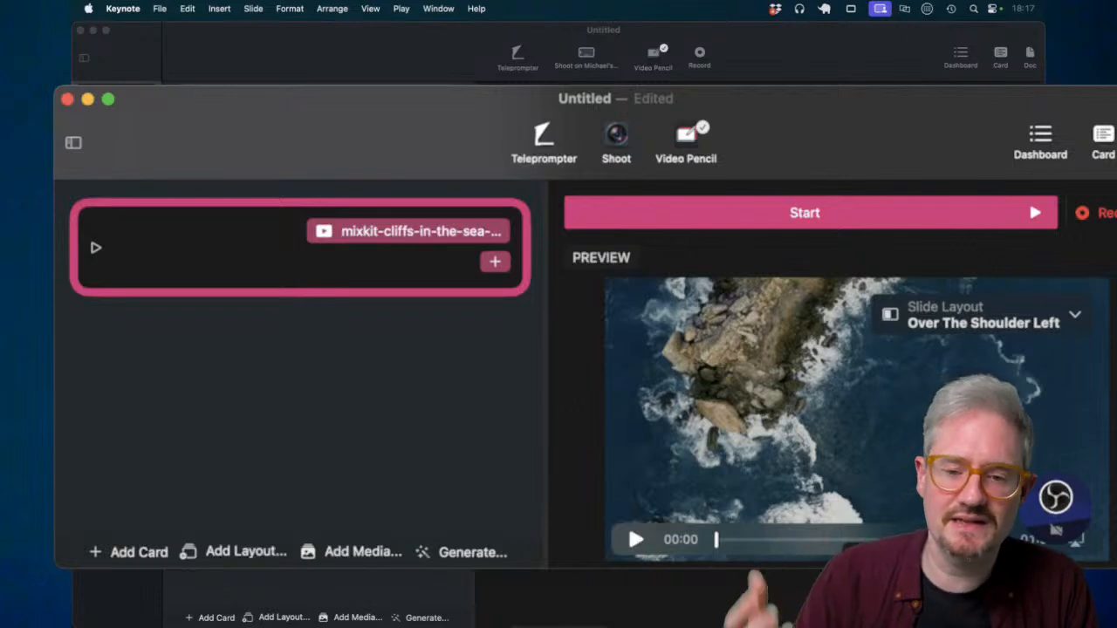
key("super+n")
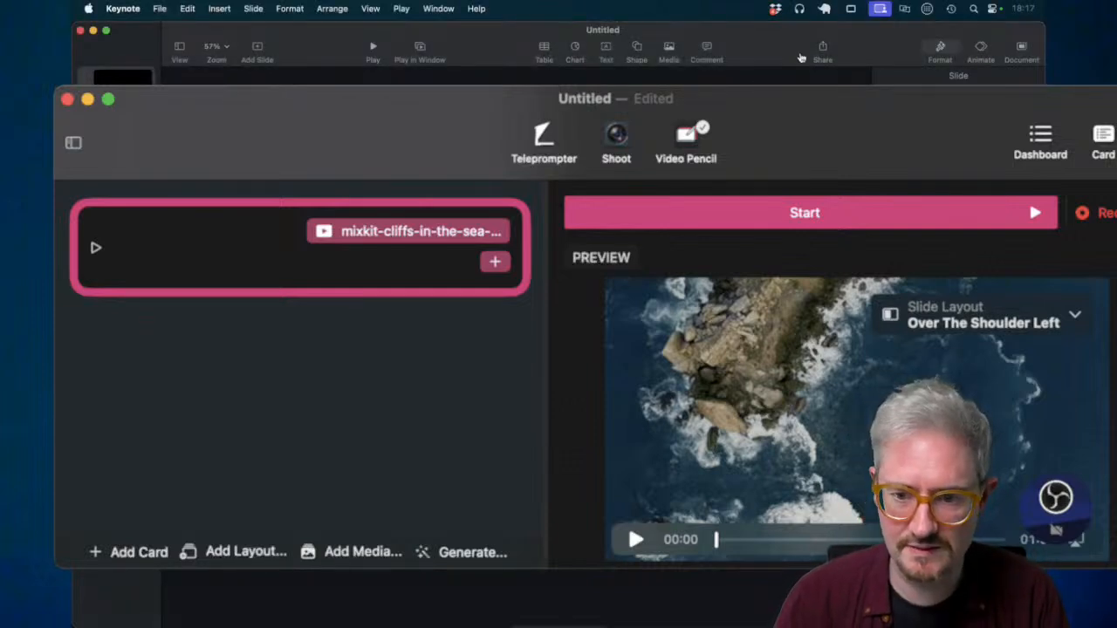
key("super+Tab")
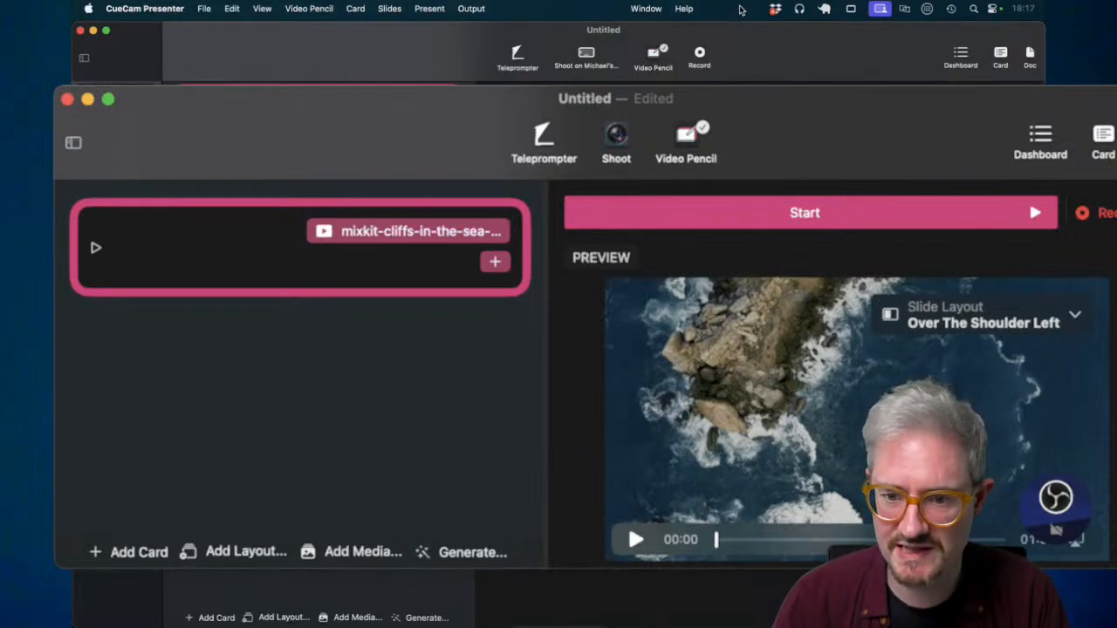
left_click(951, 70)
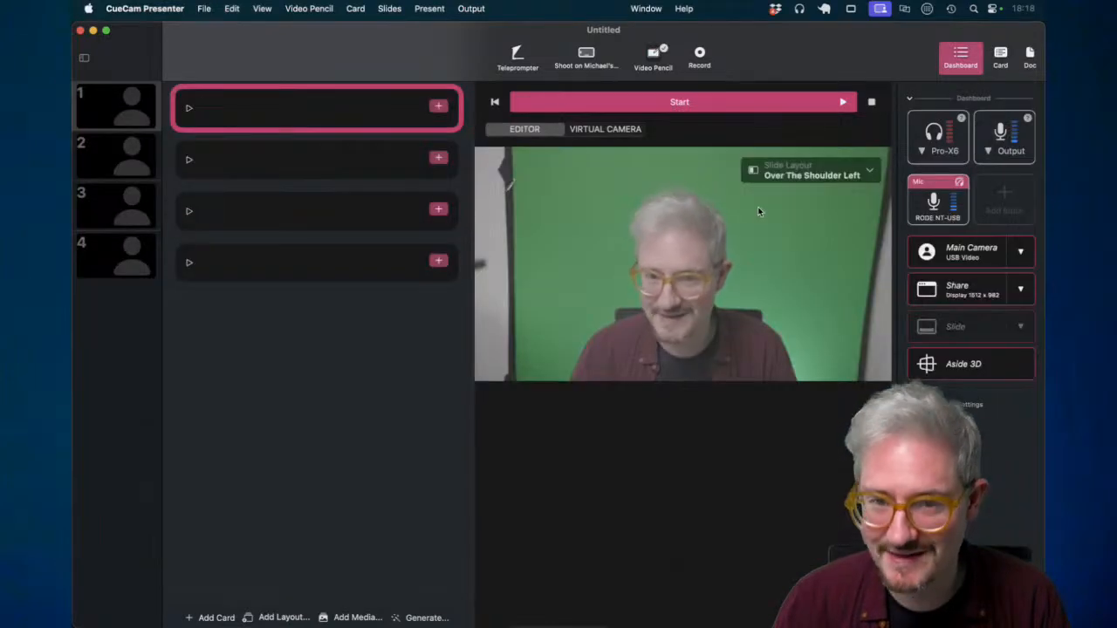
key("super+Tab")
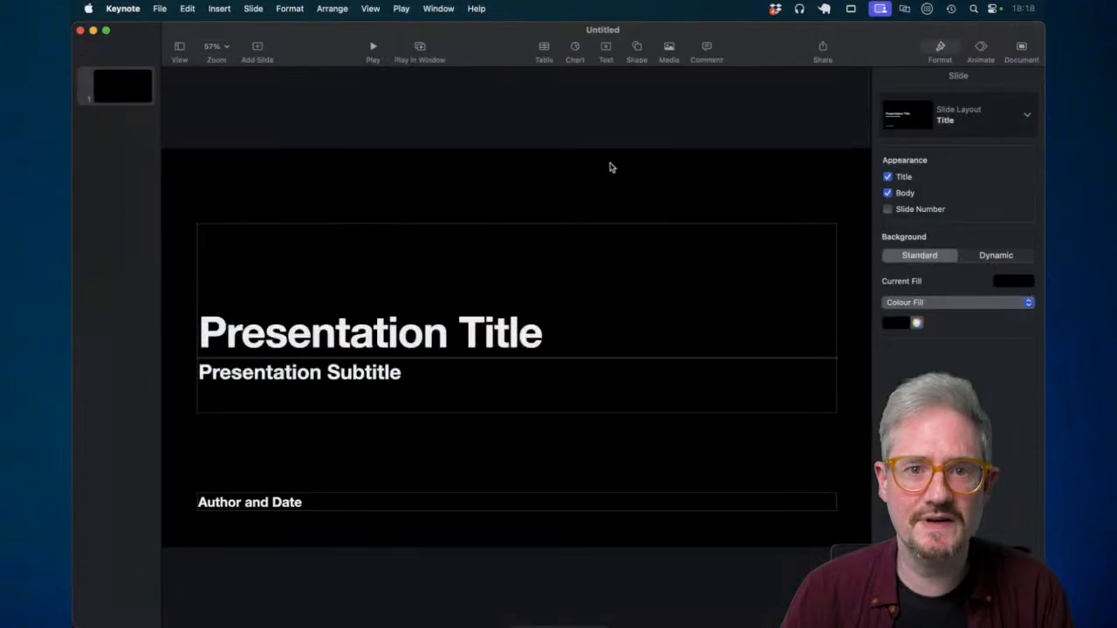
left_click(150, 103)
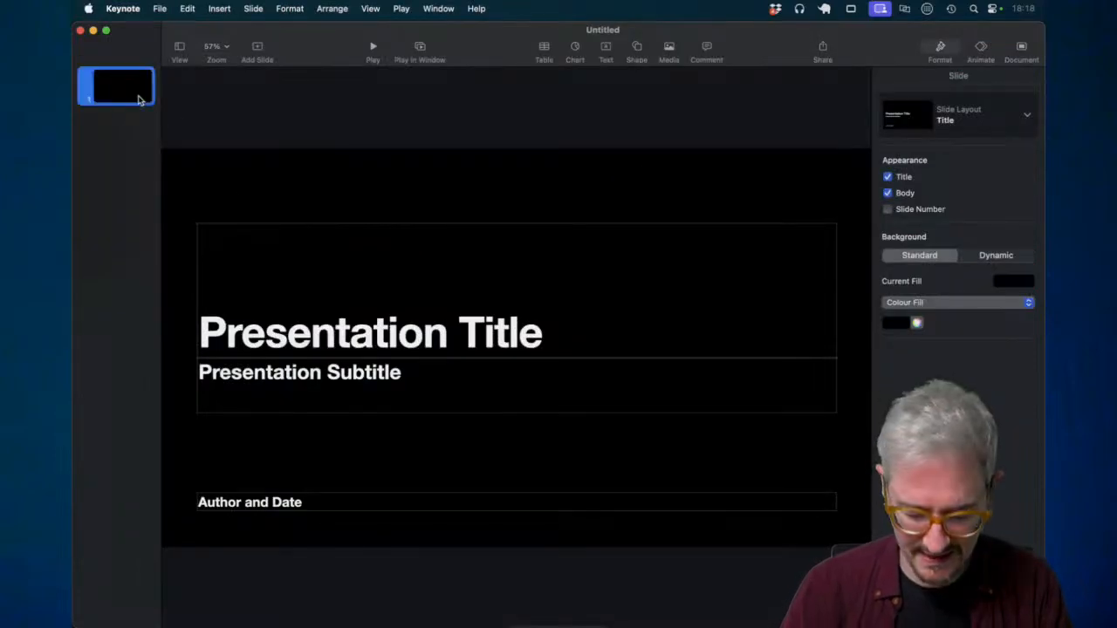
left_click(258, 48)
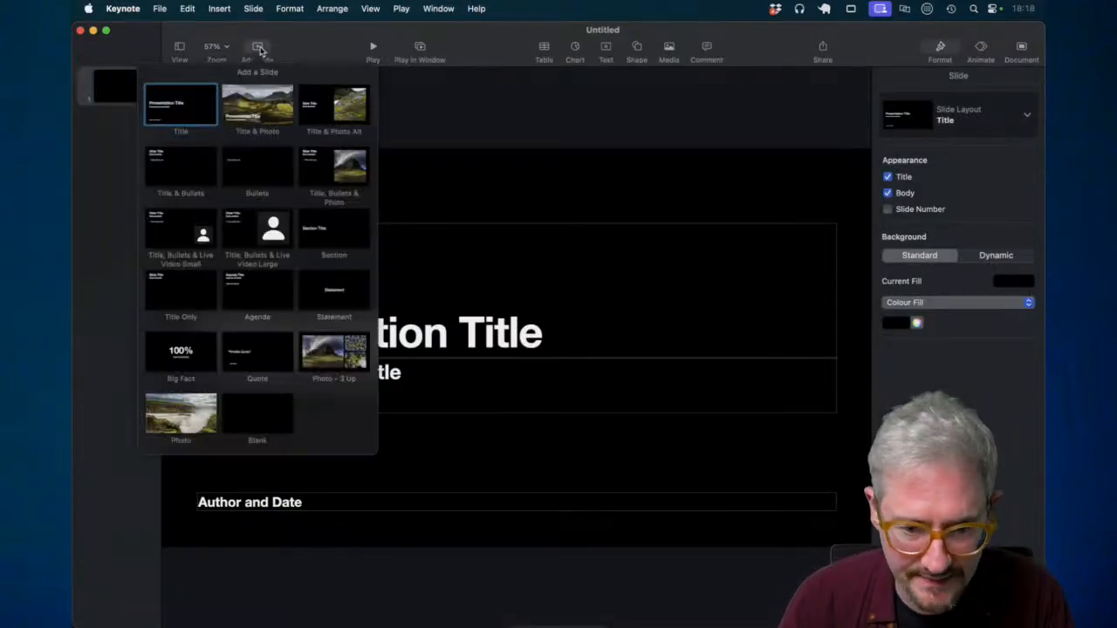
left_click(263, 113)
left_click(258, 51)
left_click(259, 162)
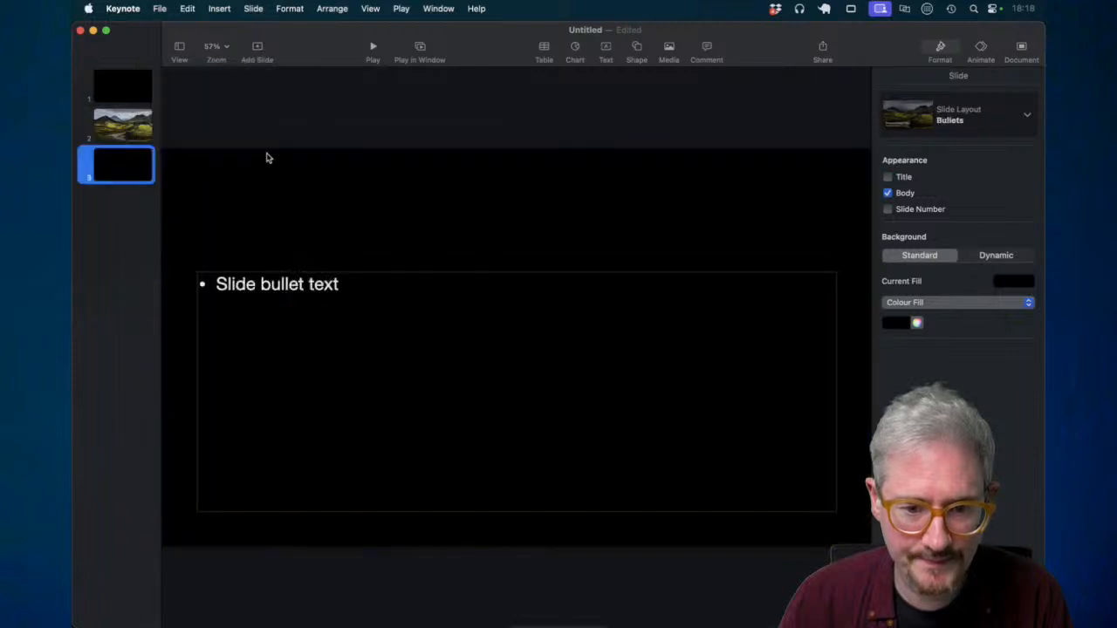
left_click(131, 133)
left_click(125, 80)
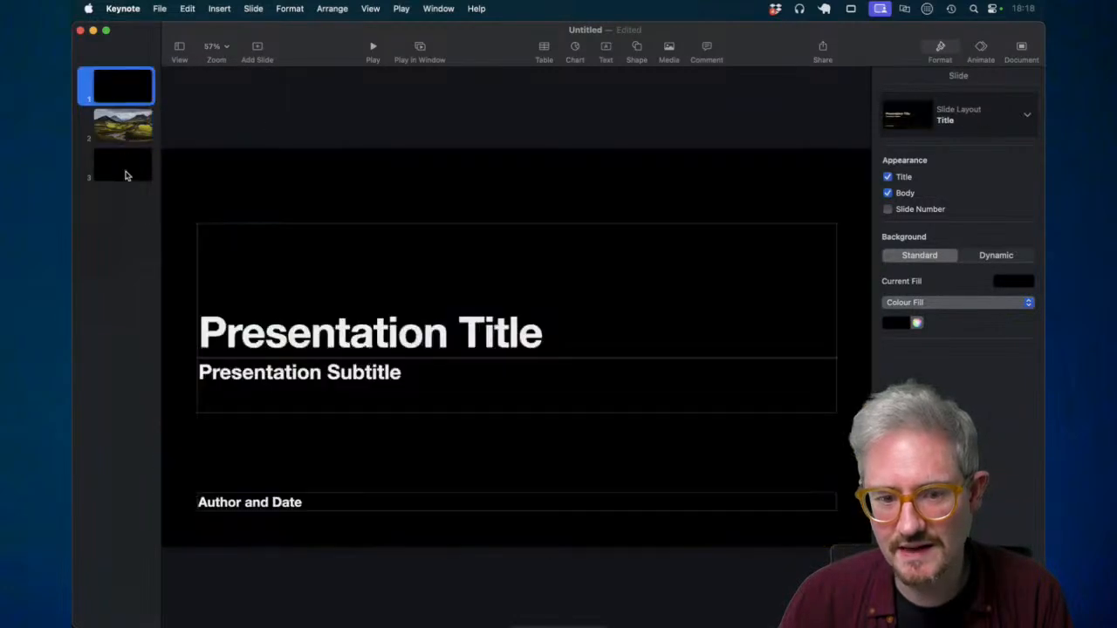
left_click(125, 159)
right_click(129, 137)
left_click(98, 210)
left_click(114, 137)
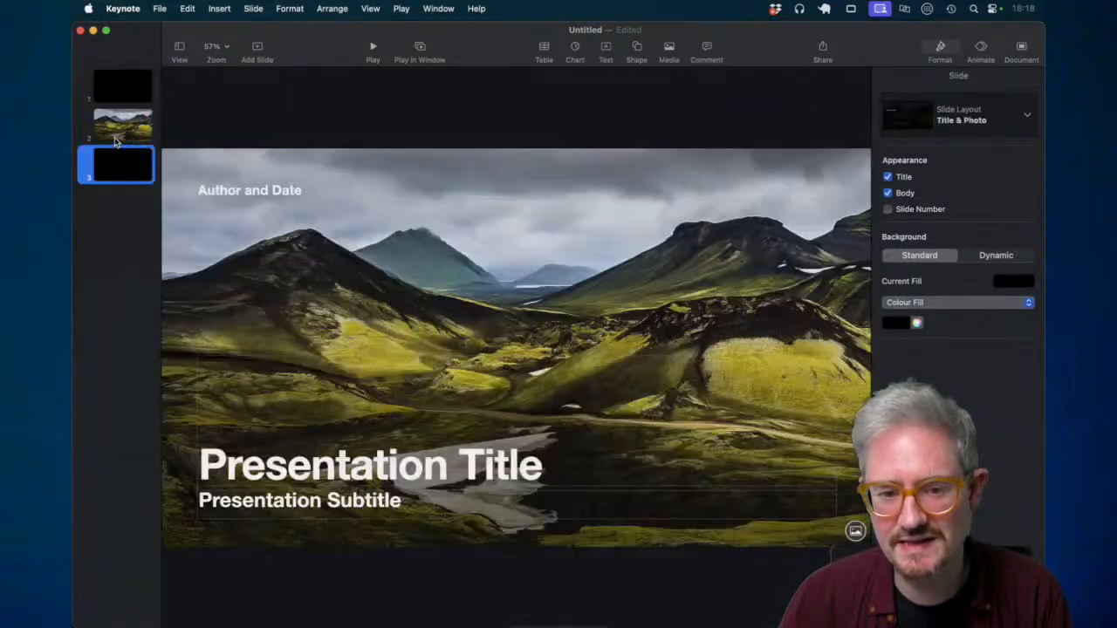
key("BackSpace")
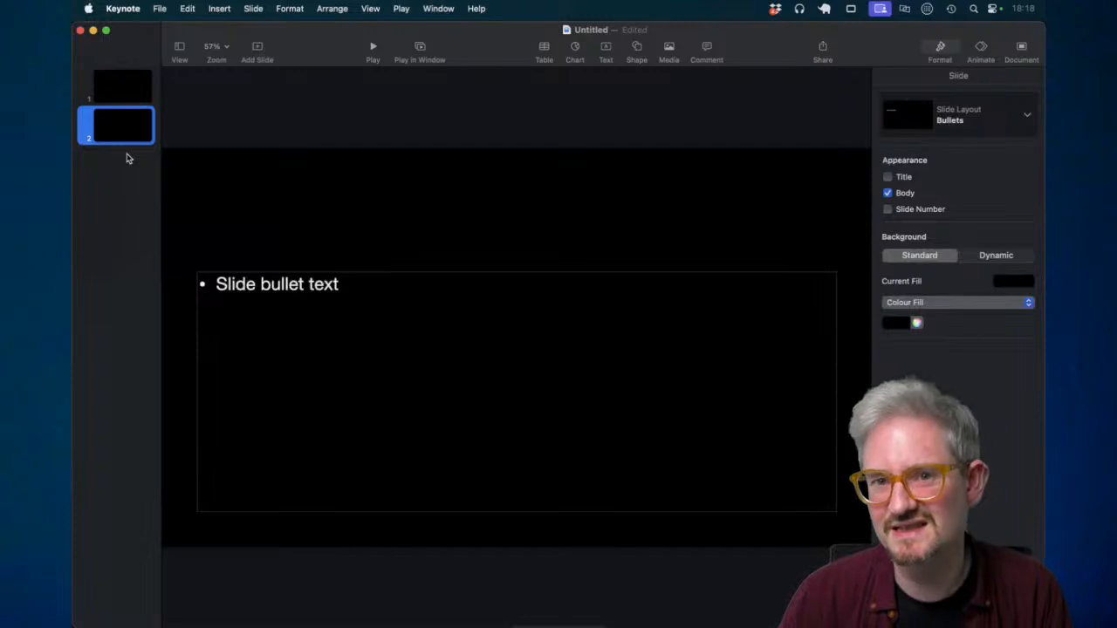
key("super+z")
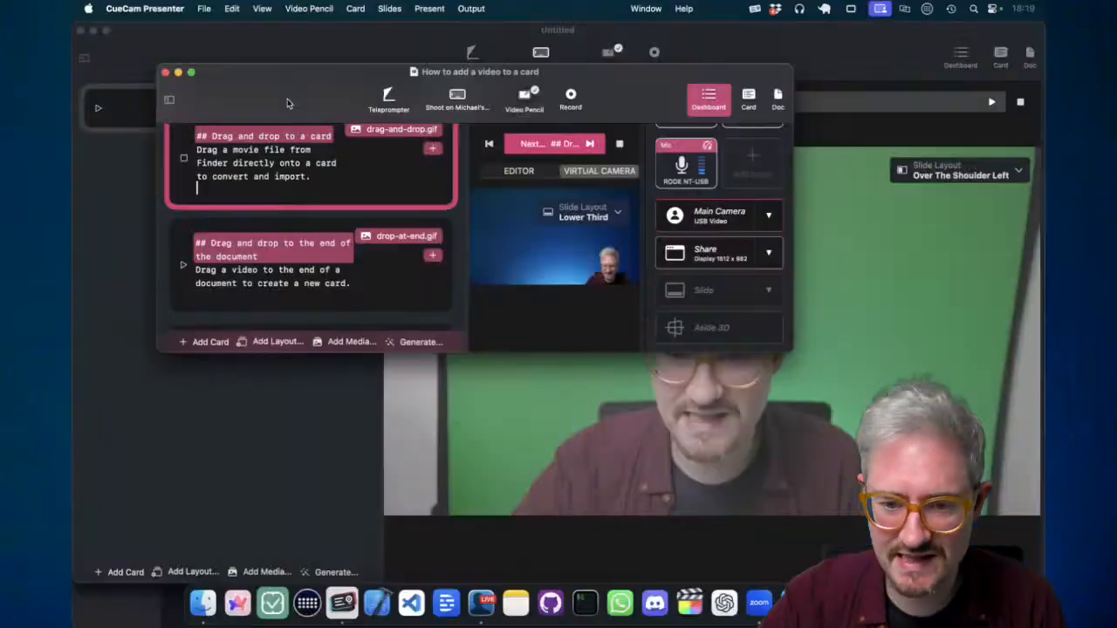
- Switch the output to the Aside 3D scene, dismiss the tip, and create a new blank document
left_click(713, 328)
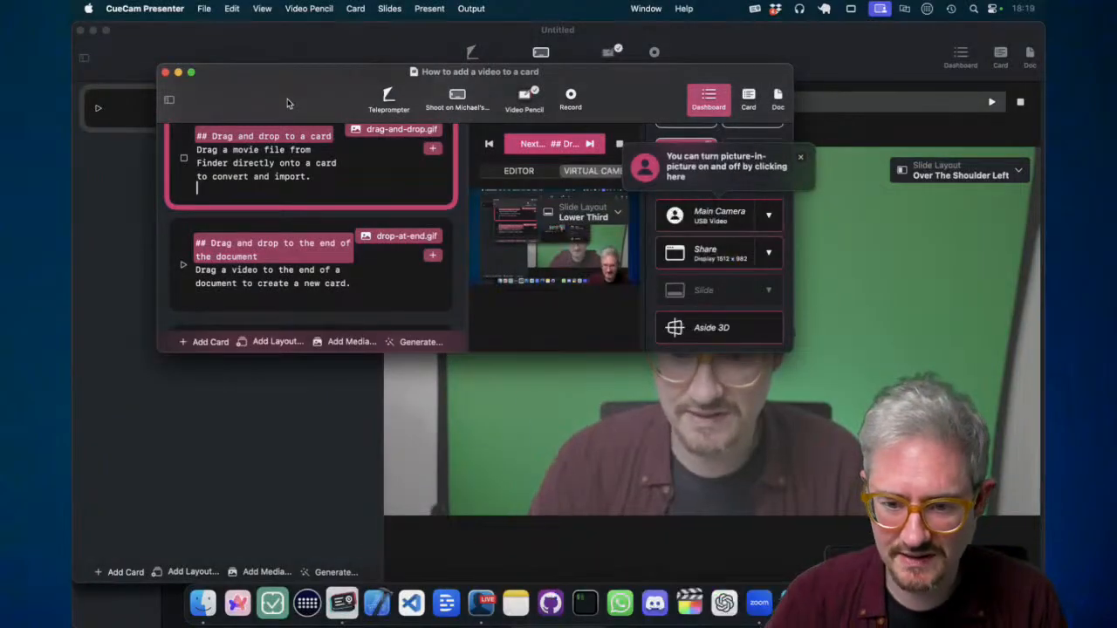
left_click(800, 158)
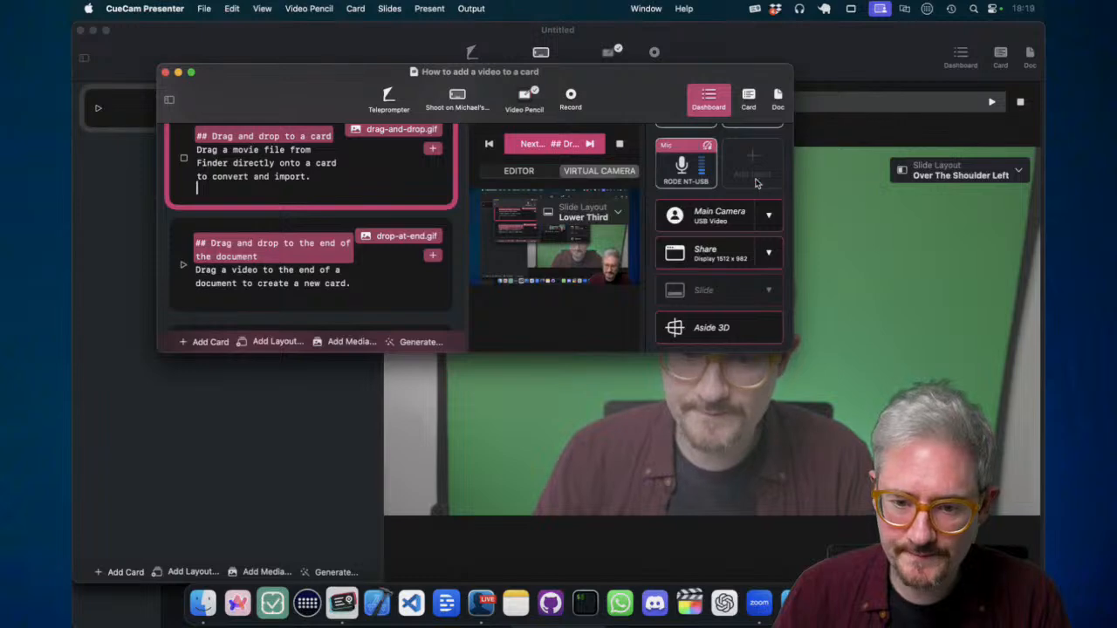
key("super+n")
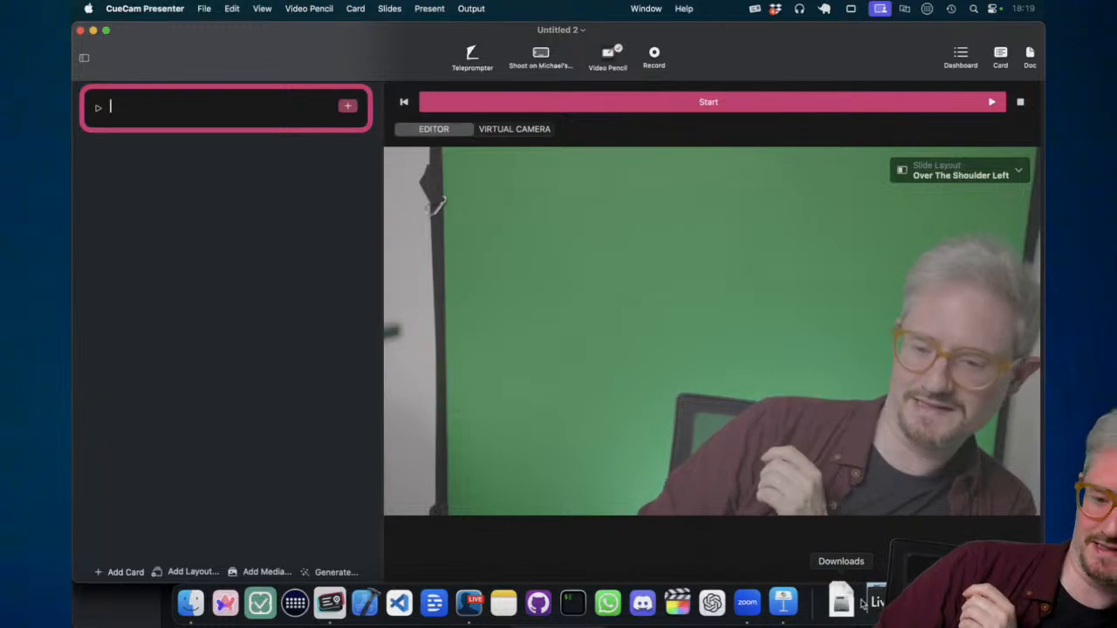
- Drag the race video from Downloads onto the empty card, then cancel the import
left_click(851, 595)
left_click_drag(888, 179, 276, 117)
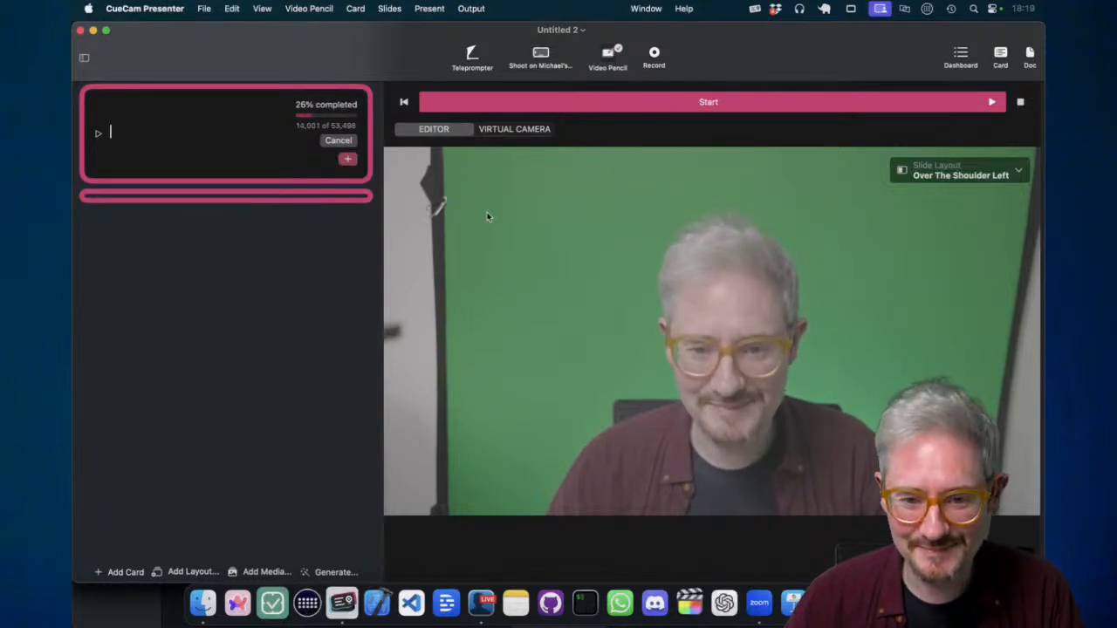
left_click(338, 140)
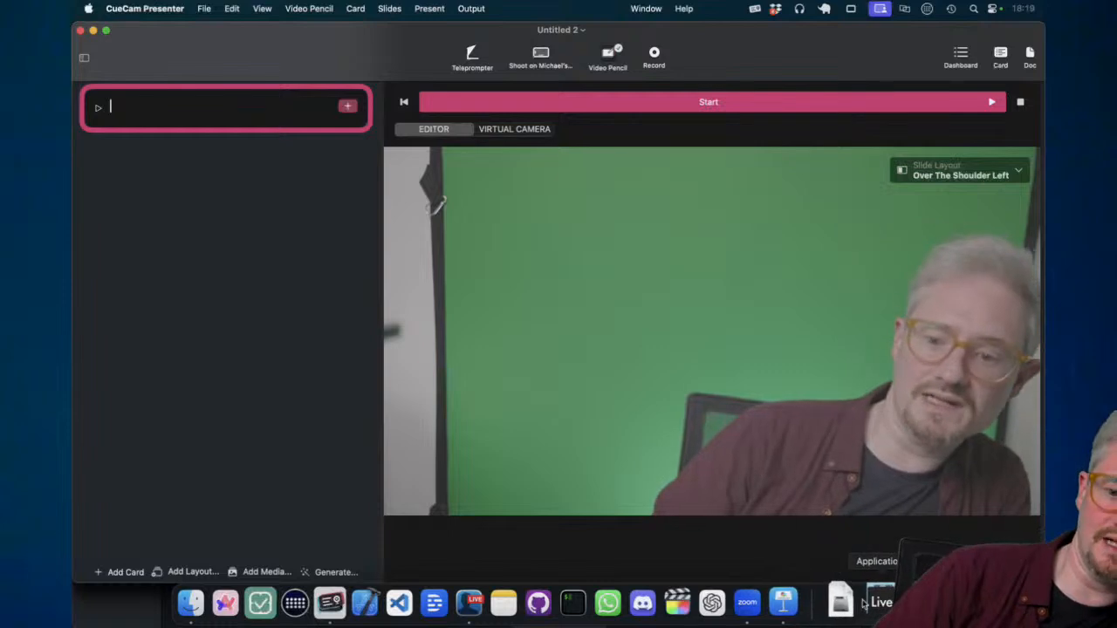
left_click(840, 603)
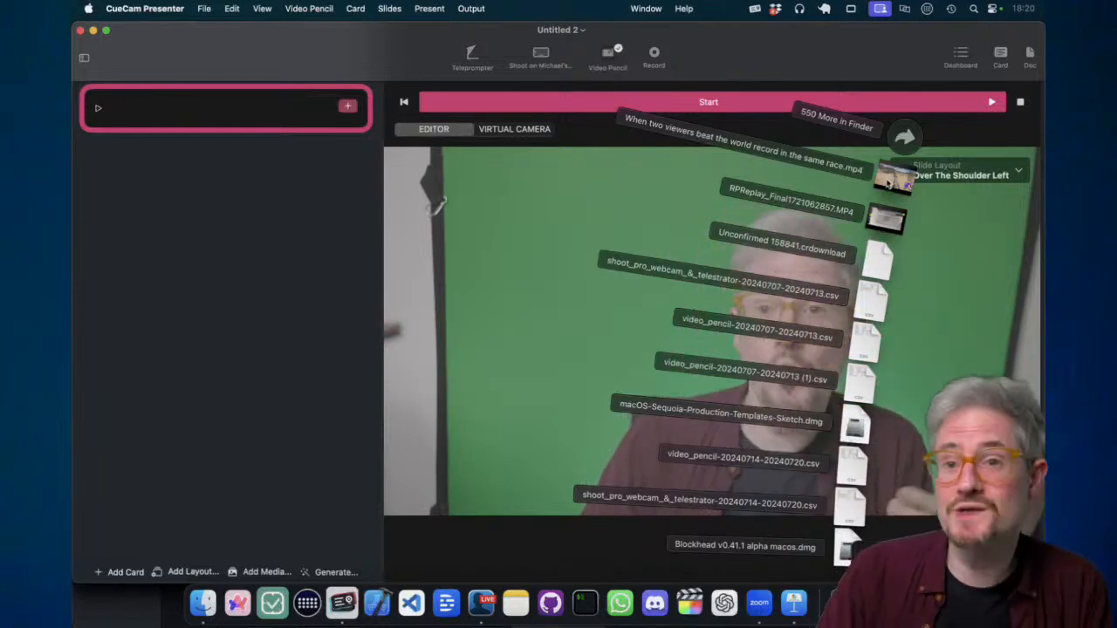
left_click(887, 181)
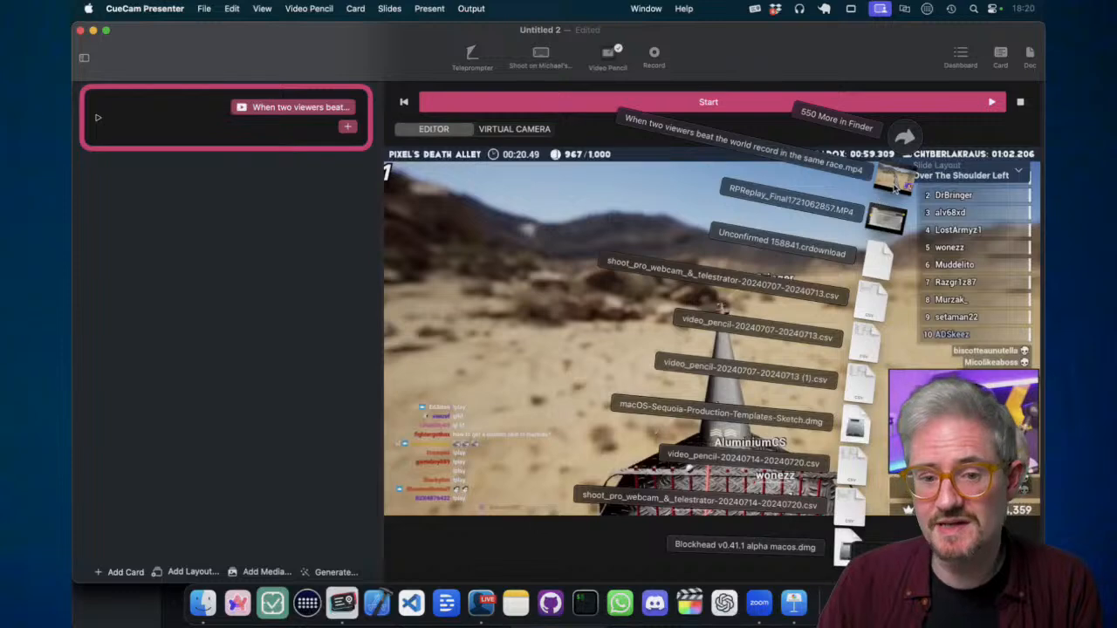
left_click(330, 112)
left_click(330, 112)
left_click(335, 112)
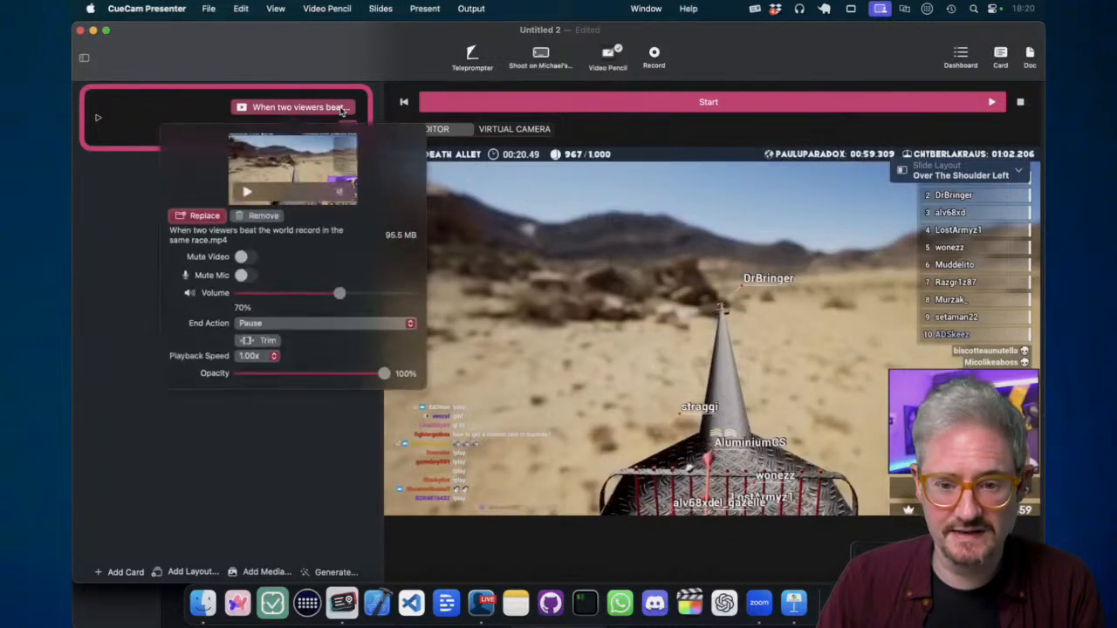
left_click(256, 220)
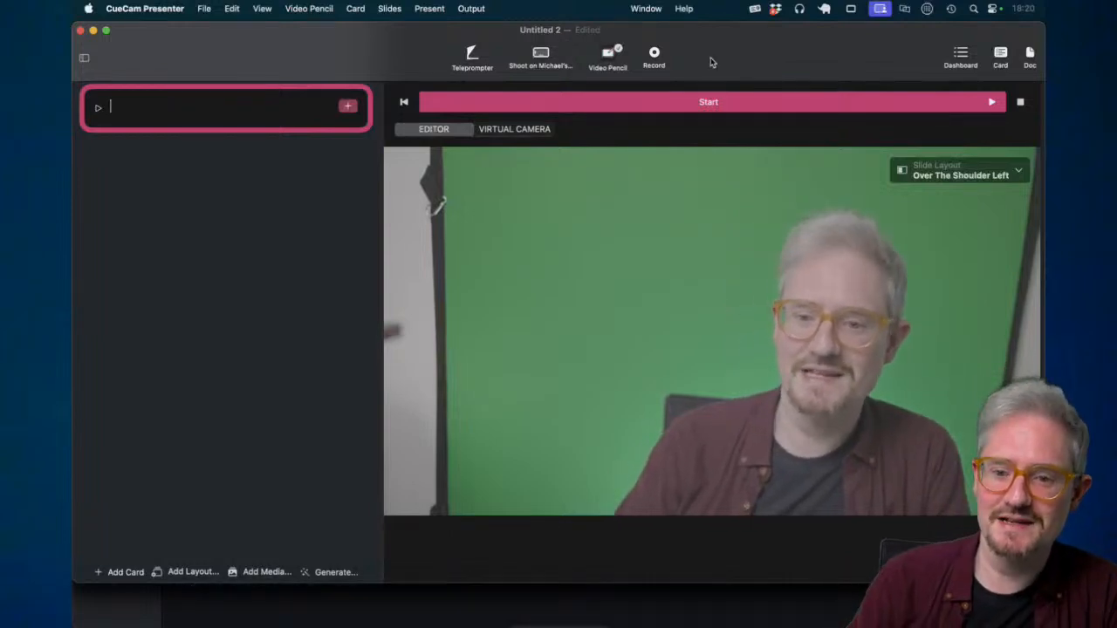
- Drag the race .mp4 from Downloads onto the card and choose Embed Without Converting
left_click(844, 602)
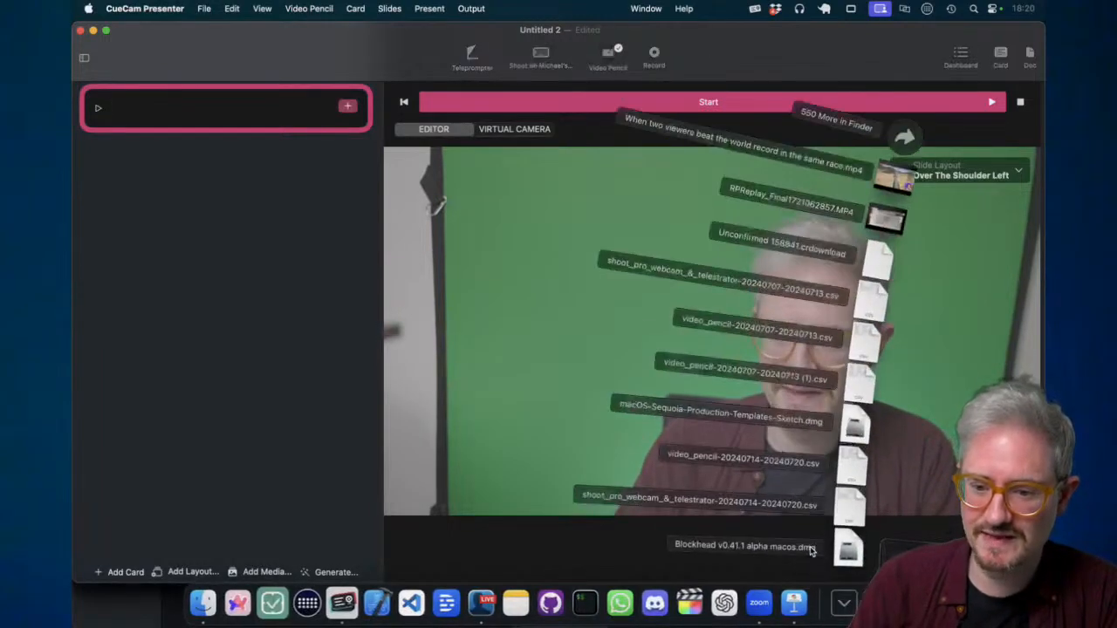
left_click_drag(890, 175, 302, 110)
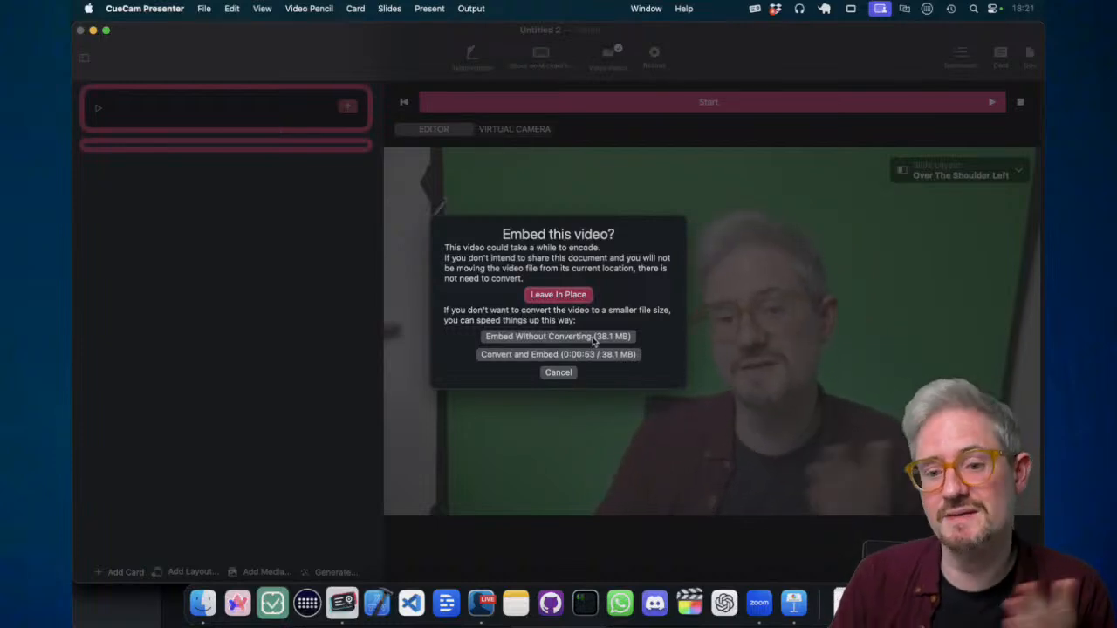
left_click(620, 339)
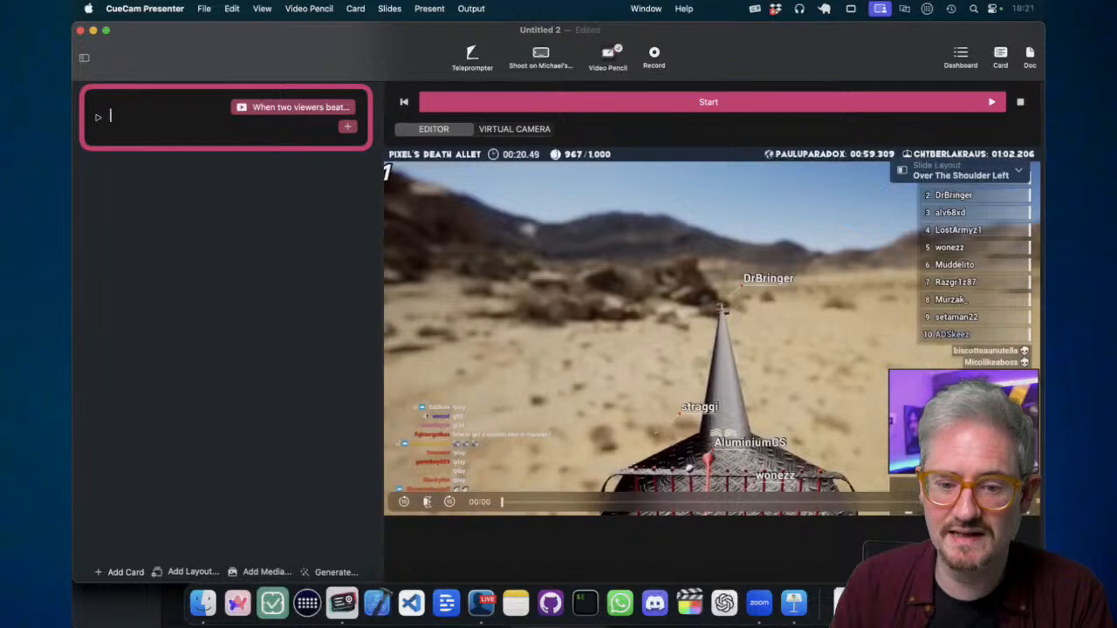
- Play the embedded race clip in the preview, then click into the first card's text
left_click(427, 502)
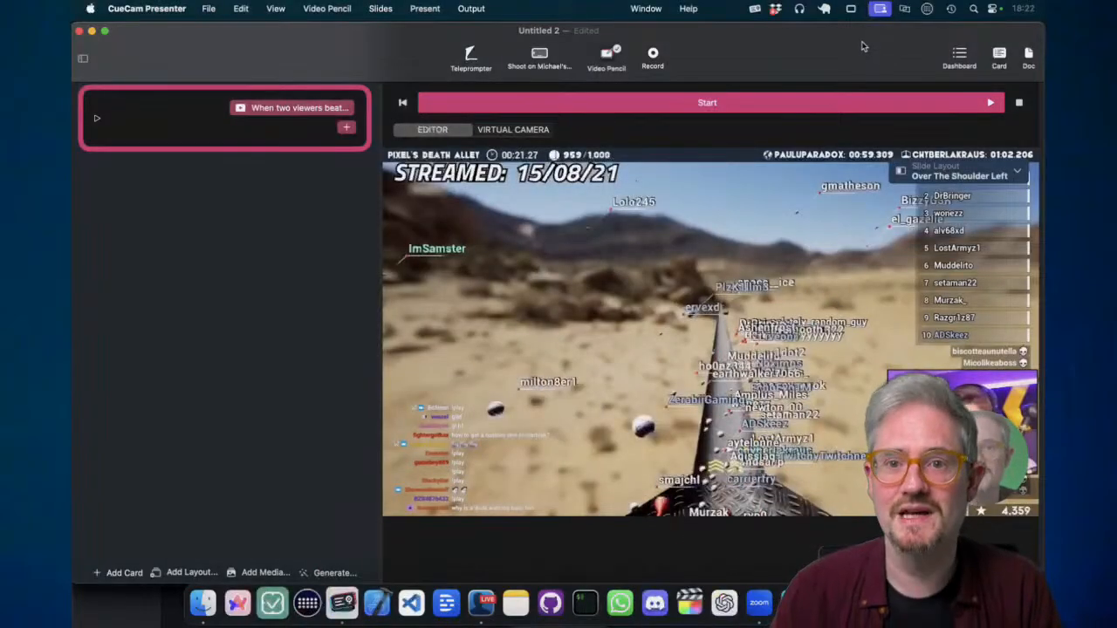
left_click(299, 123)
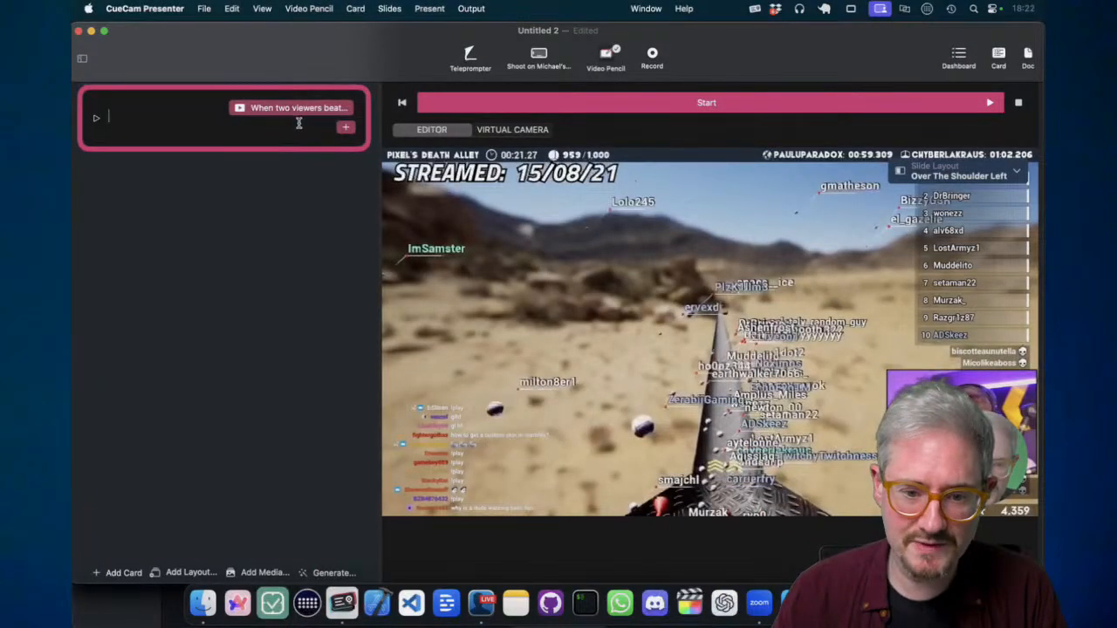
- Add a second card and record a camera clip into it using Finish & Save Here
key("Return")
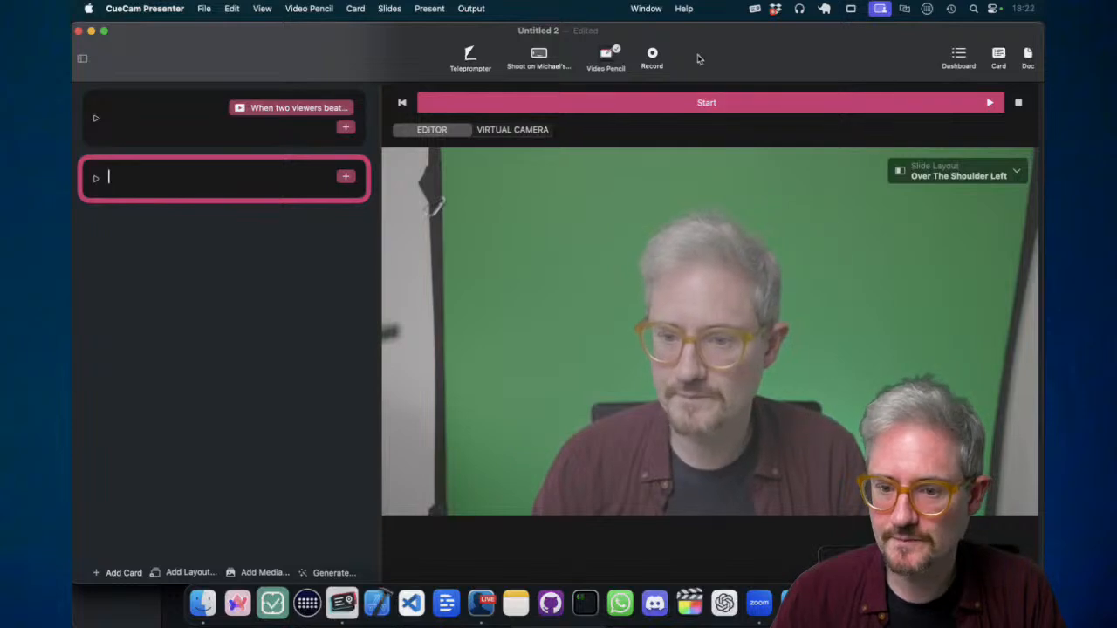
left_click(651, 57)
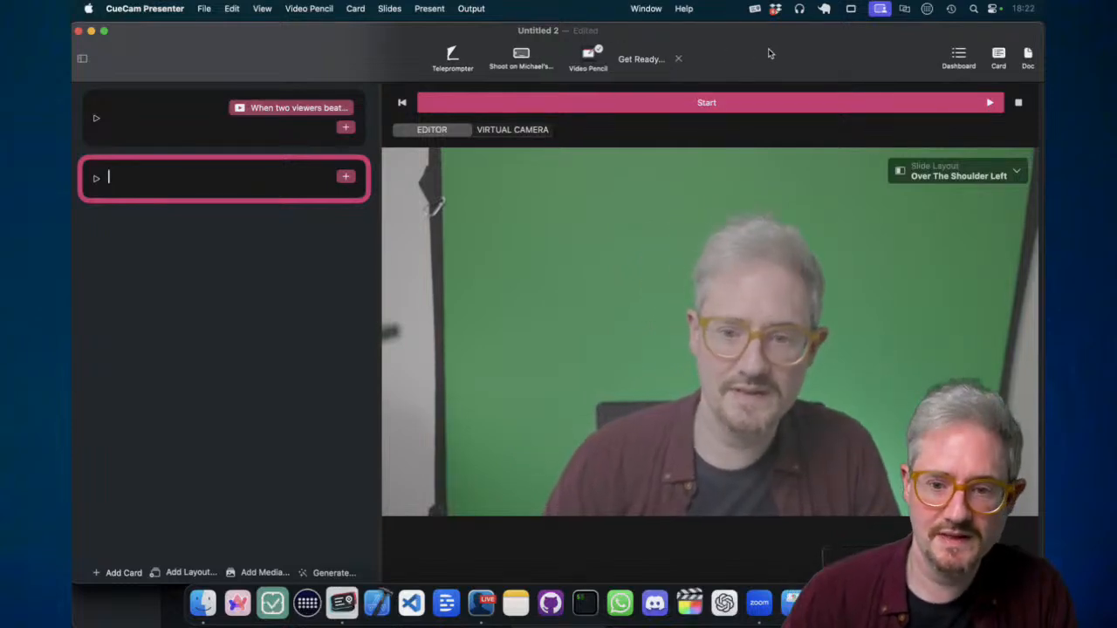
left_click(998, 57)
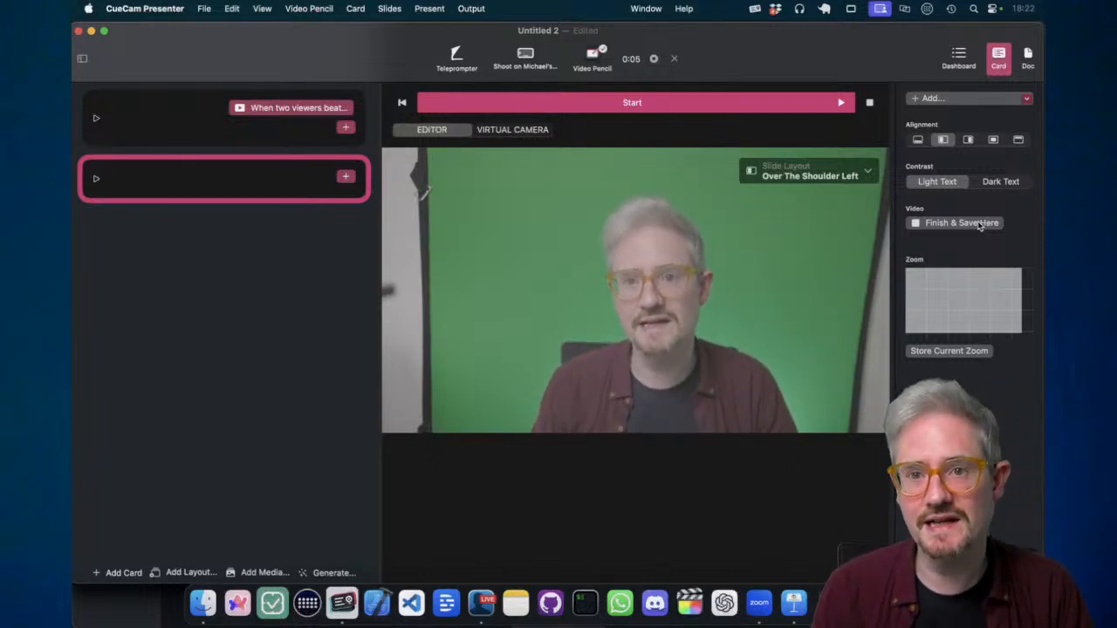
left_click(959, 223)
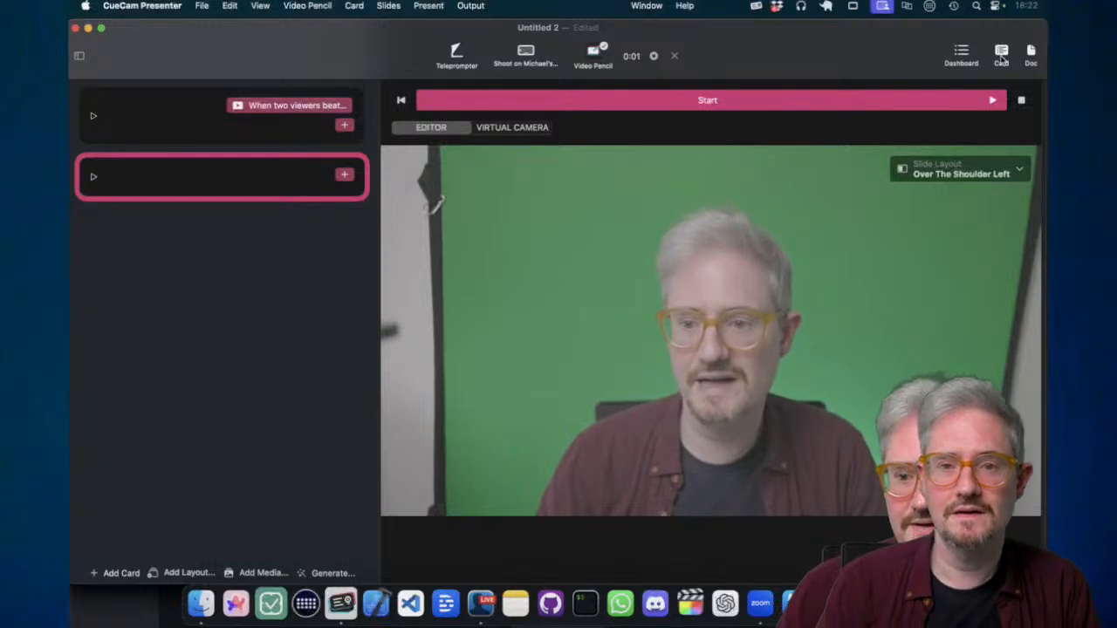
left_click(1000, 55)
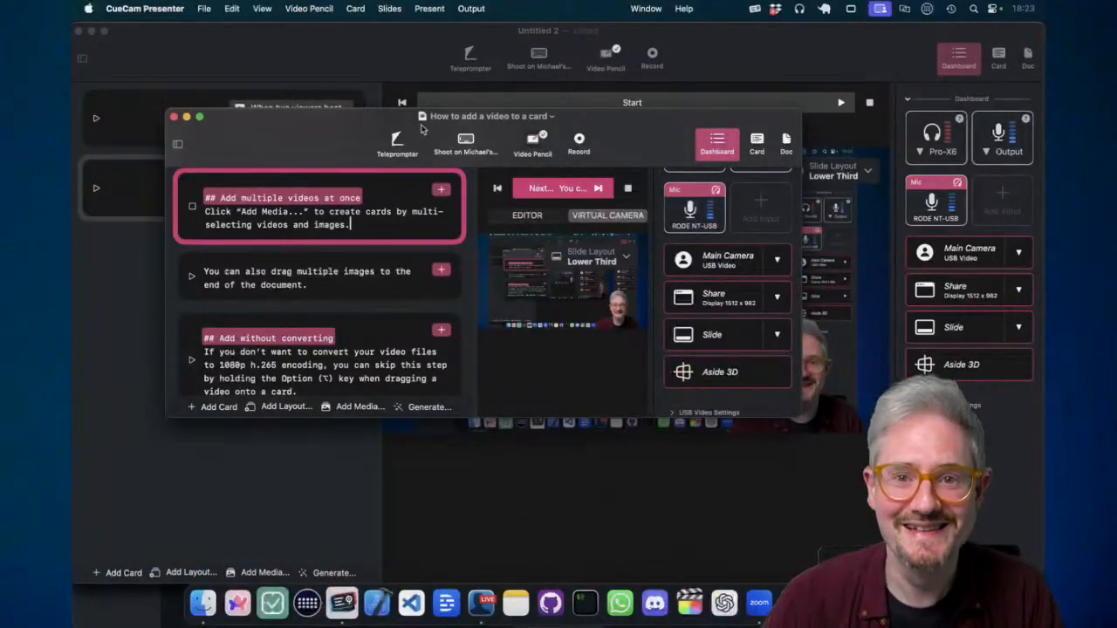
- Zoom the tutorial window via its title bar, then drag its bottom edge up to shrink it
double_click(273, 136)
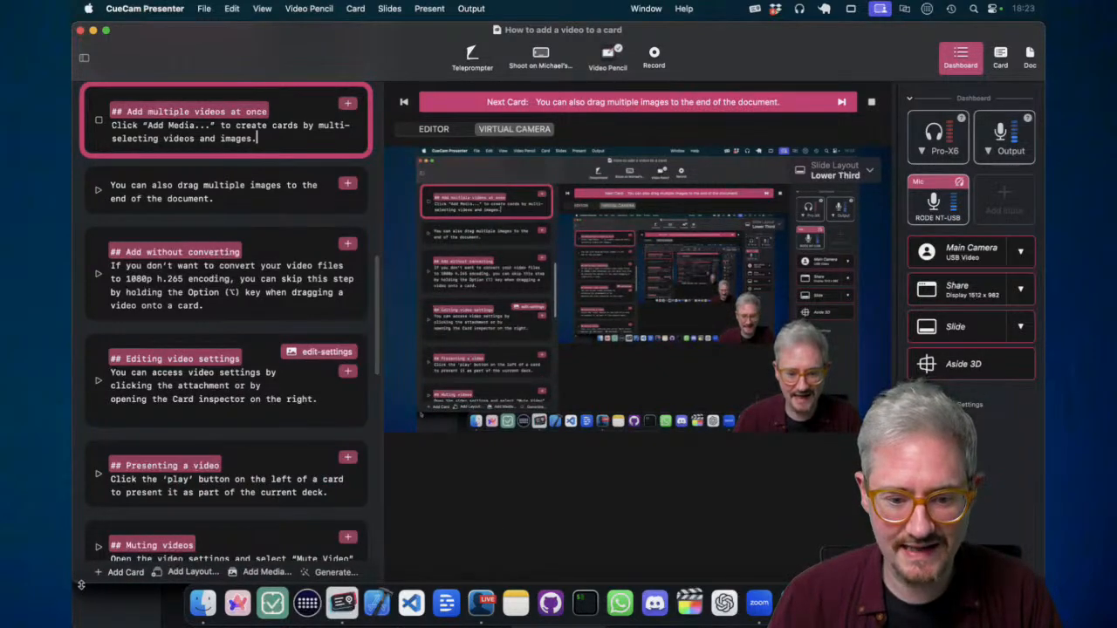
left_click_drag(81, 585, 81, 315)
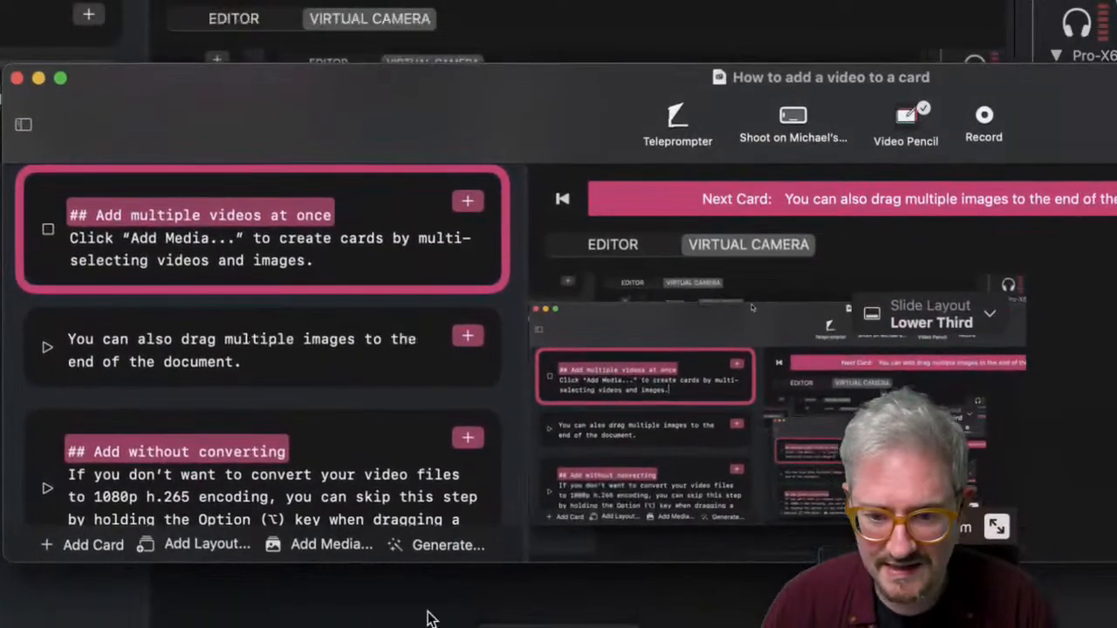
left_click(323, 546)
left_click(148, 32)
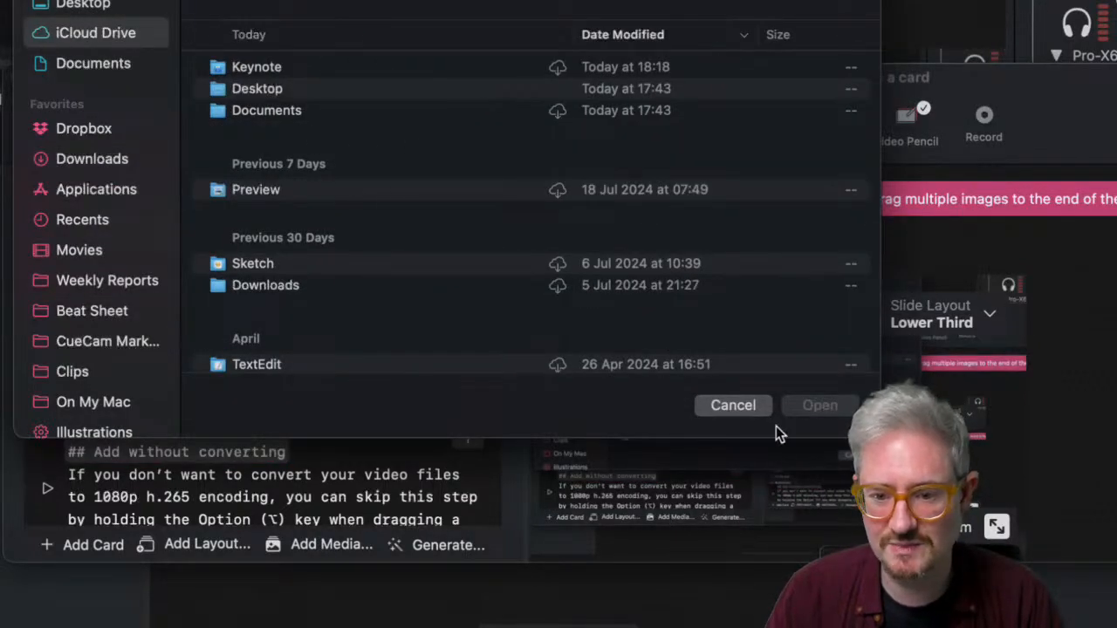
left_click(763, 405)
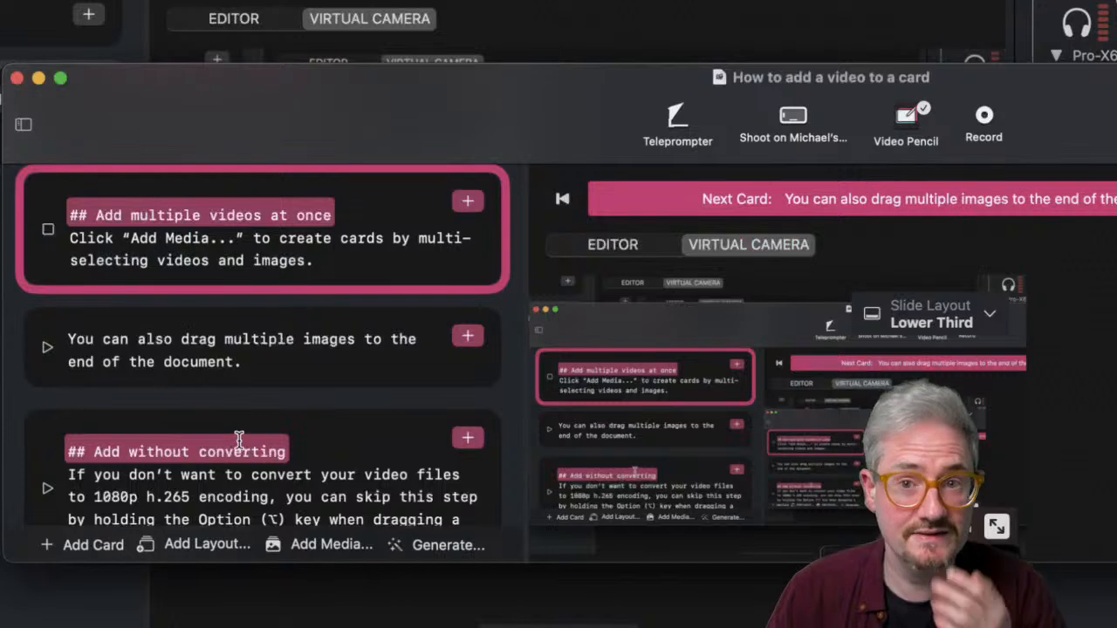